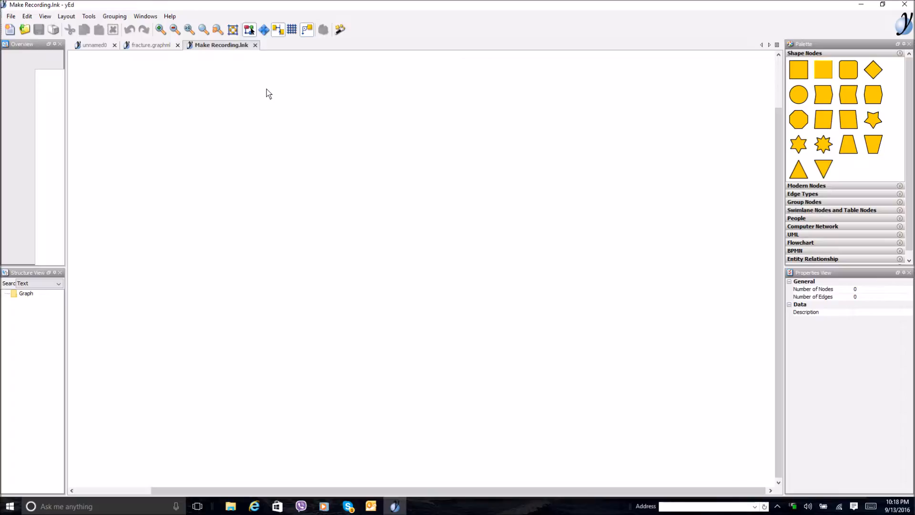
- In the empty unnamed0 document, place a diamond node near the upper left and a square node below it
{"action": "left_click", "coordinate": [96, 45]}
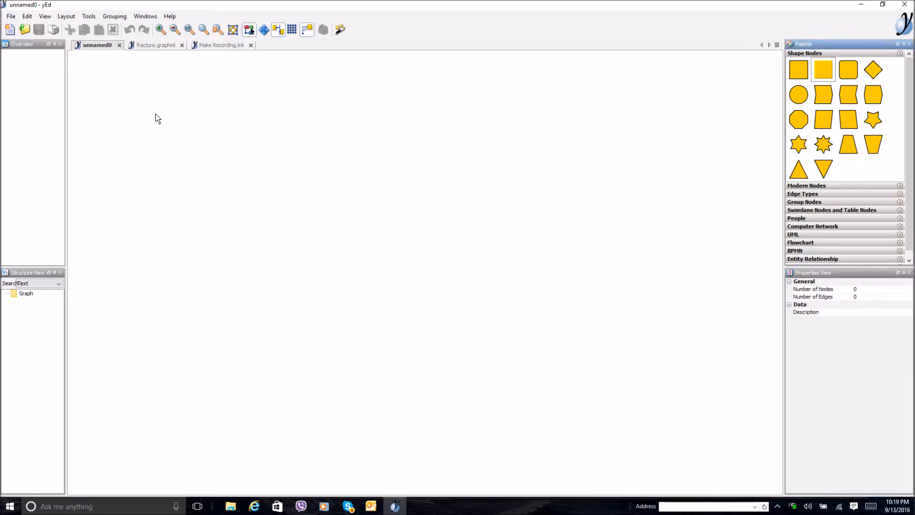
{"action": "left_click", "coordinate": [880, 72]}
{"action": "left_click_drag", "start_coordinate": [874, 70], "coordinate": [162, 99]}
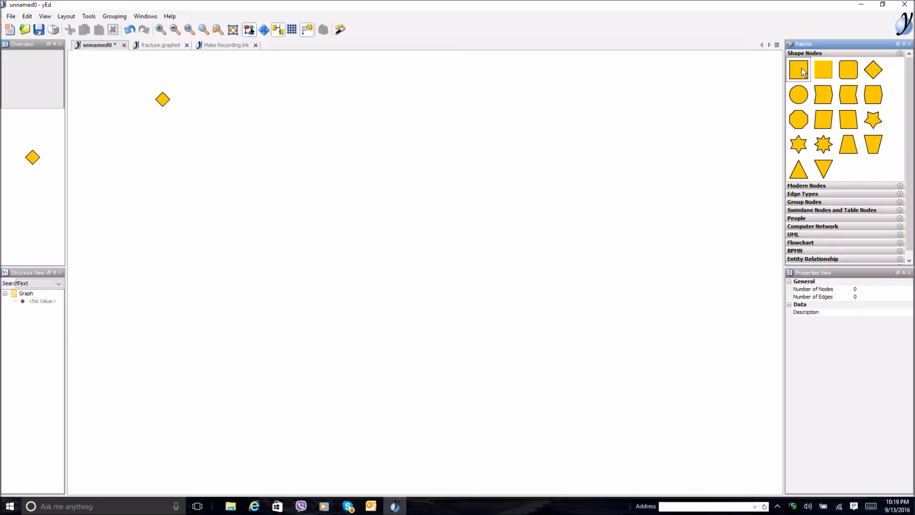
{"action": "left_click_drag", "start_coordinate": [805, 74], "coordinate": [169, 184]}
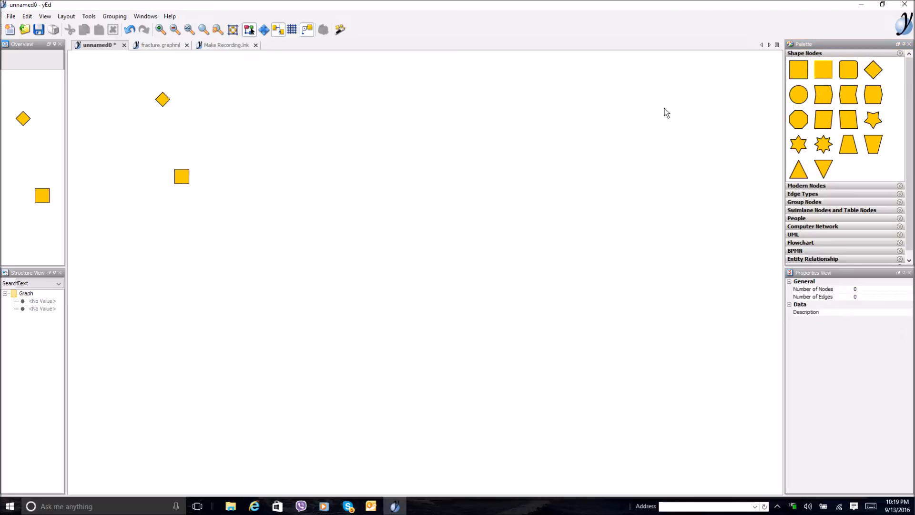
- Enlarge the diamond to about 352 by 138 and the square to a rectangle of about 261 by 193
{"action": "left_click", "coordinate": [163, 99]}
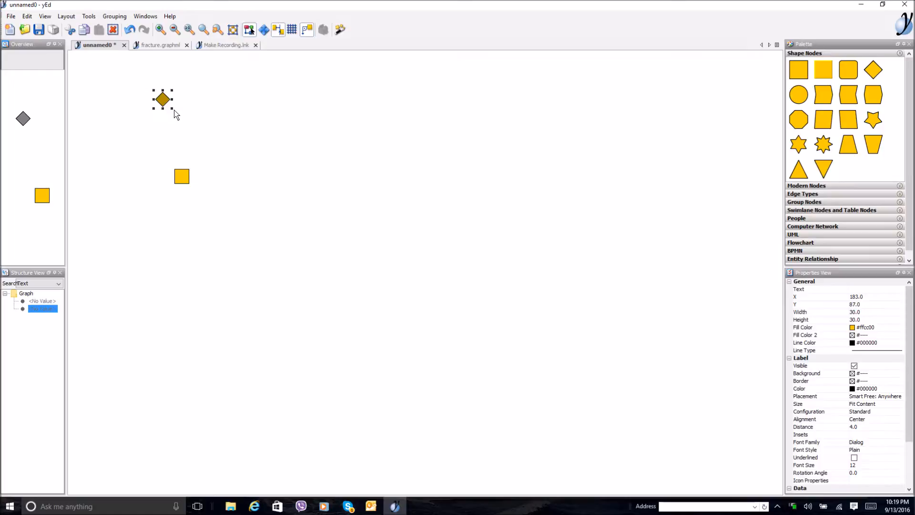
{"action": "left_click_drag", "start_coordinate": [172, 109], "coordinate": [326, 160]}
{"action": "left_click", "coordinate": [184, 176]}
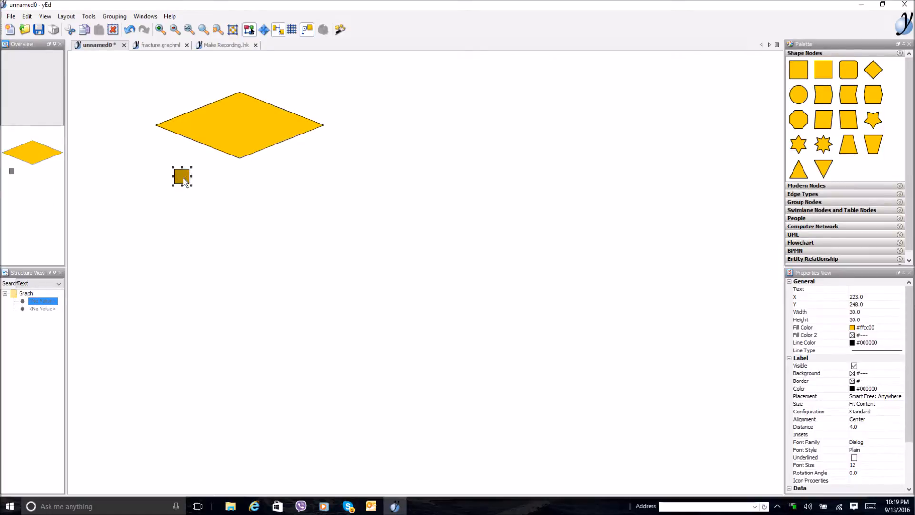
{"action": "left_click_drag", "start_coordinate": [189, 184], "coordinate": [339, 338]}
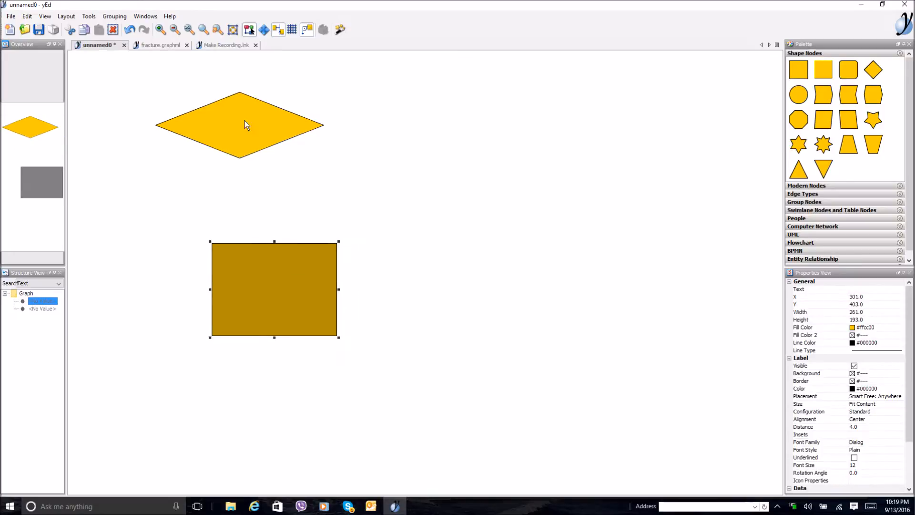
- Position the diamond over the rectangle and connect them with an arrow running from the diamond down to the rectangle
{"action": "left_click_drag", "start_coordinate": [234, 112], "coordinate": [273, 111]}
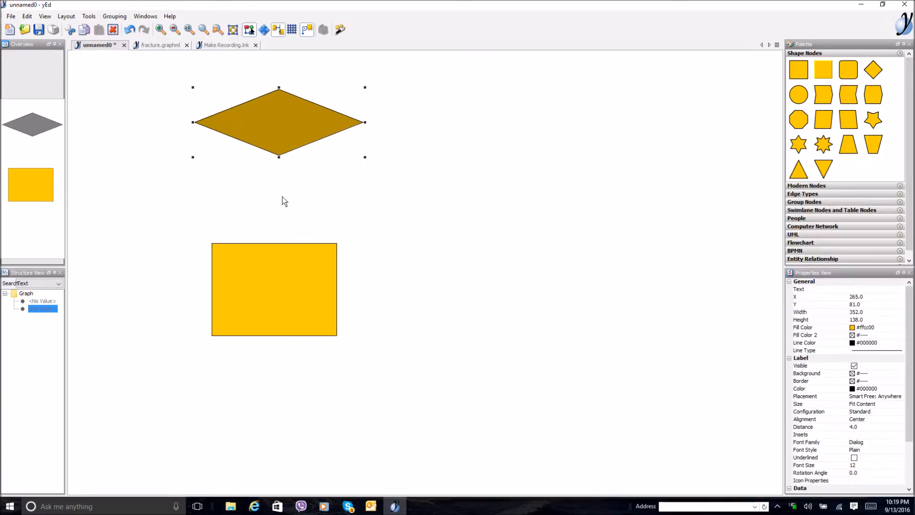
{"action": "left_click", "coordinate": [299, 270]}
{"action": "left_click_drag", "start_coordinate": [263, 224], "coordinate": [273, 255]}
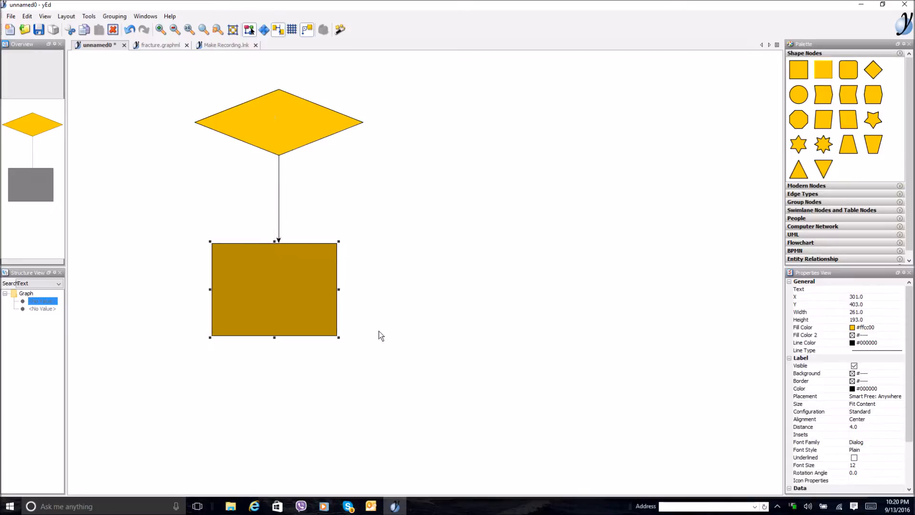
{"action": "mouse_move", "coordinate": [287, 273]}
{"action": "left_mouse_down"}
{"action": "mouse_move", "coordinate": [349, 270]}
{"action": "mouse_move", "coordinate": [265, 282]}
{"action": "mouse_move", "coordinate": [307, 279]}
{"action": "mouse_move", "coordinate": [208, 271]}
{"action": "mouse_move", "coordinate": [310, 272]}
{"action": "mouse_move", "coordinate": [283, 275]}
{"action": "left_mouse_up"}
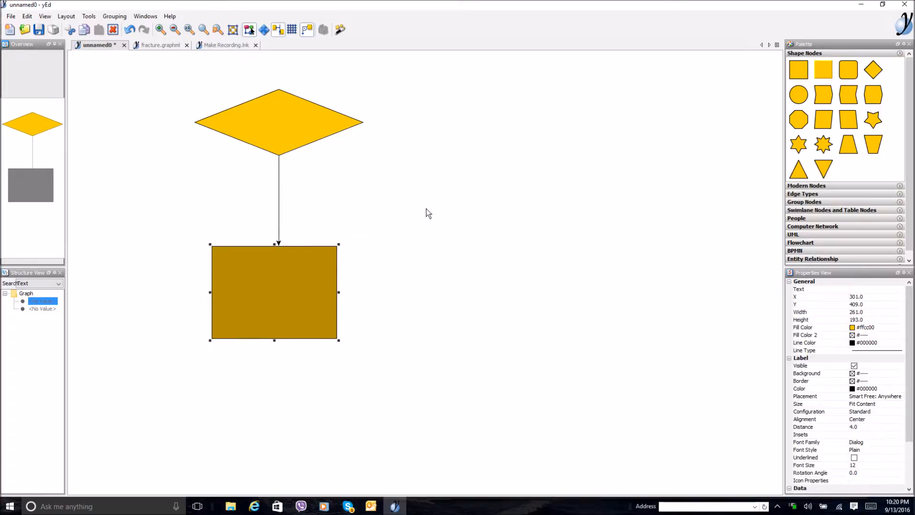
{"action": "left_click_drag", "start_coordinate": [305, 119], "coordinate": [293, 301]}
{"action": "left_click", "coordinate": [294, 192]}
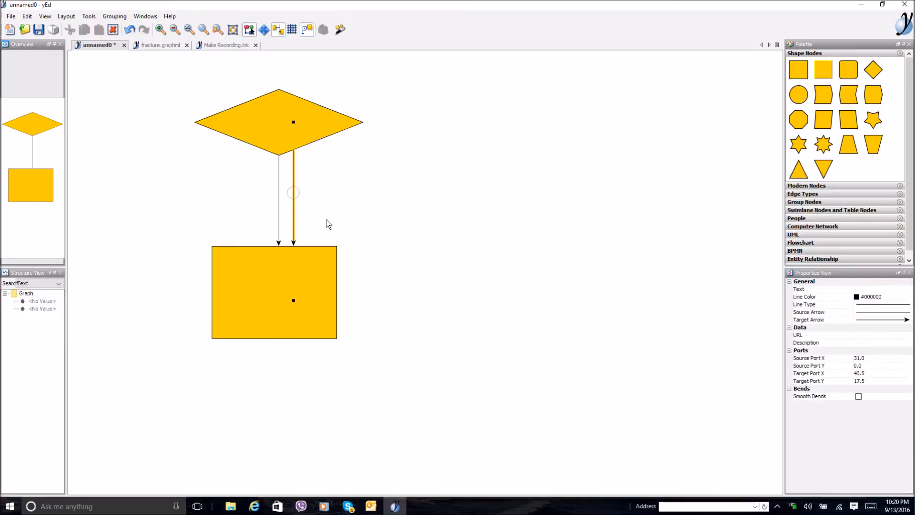
{"action": "key", "text": "Delete"}
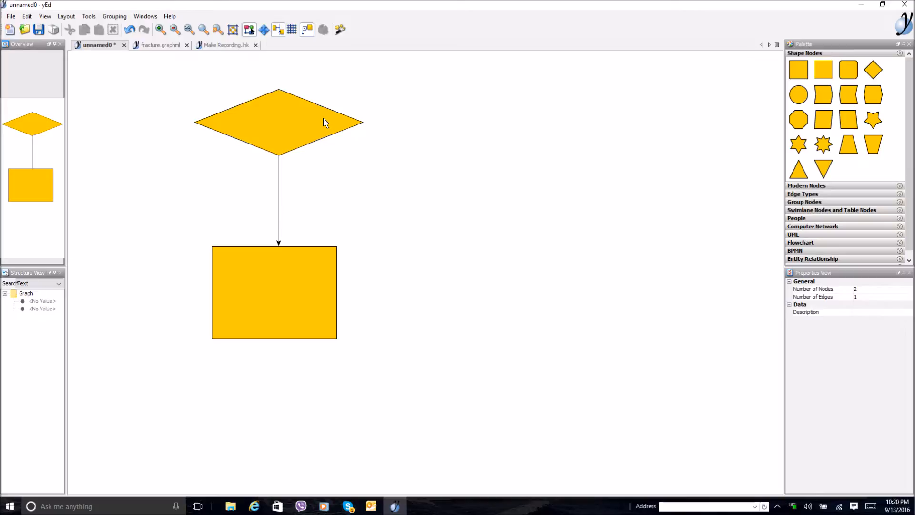
- Add a wide rectangle to the right of the diamond and connect the diamond to it with an arrow
{"action": "left_click_drag", "start_coordinate": [804, 73], "coordinate": [667, 174]}
{"action": "left_click", "coordinate": [525, 118]}
{"action": "left_click", "coordinate": [384, 154]}
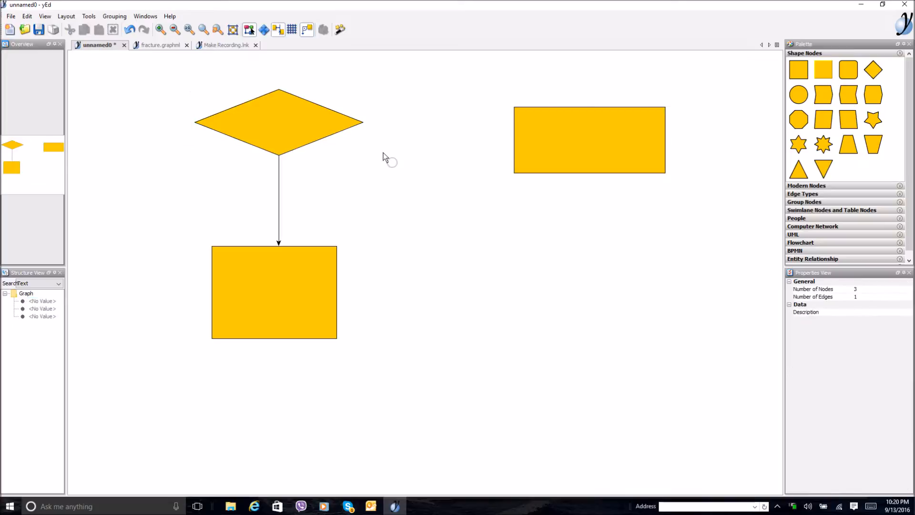
{"action": "left_click_drag", "start_coordinate": [308, 126], "coordinate": [543, 129]}
- Label the arrow from the diamond to the right-hand rectangle "Yes"
{"action": "left_click", "coordinate": [448, 122]}
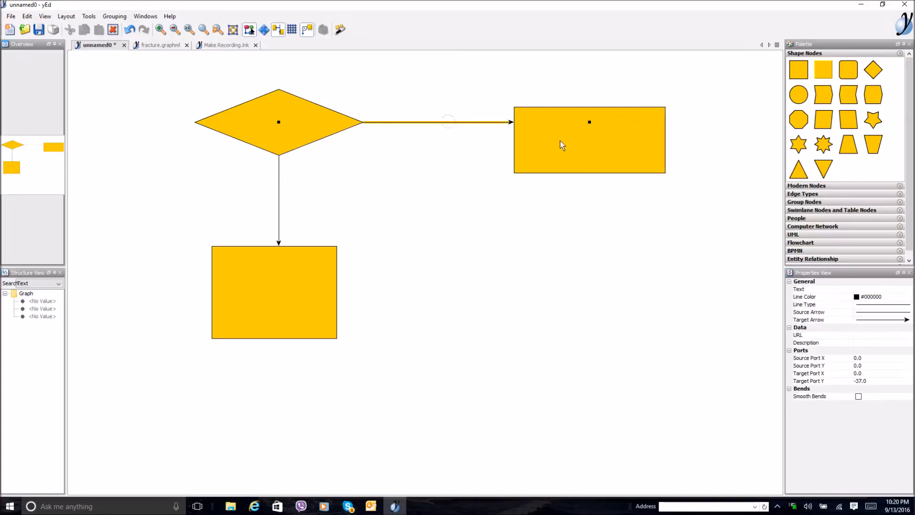
{"action": "left_click", "coordinate": [862, 288]}
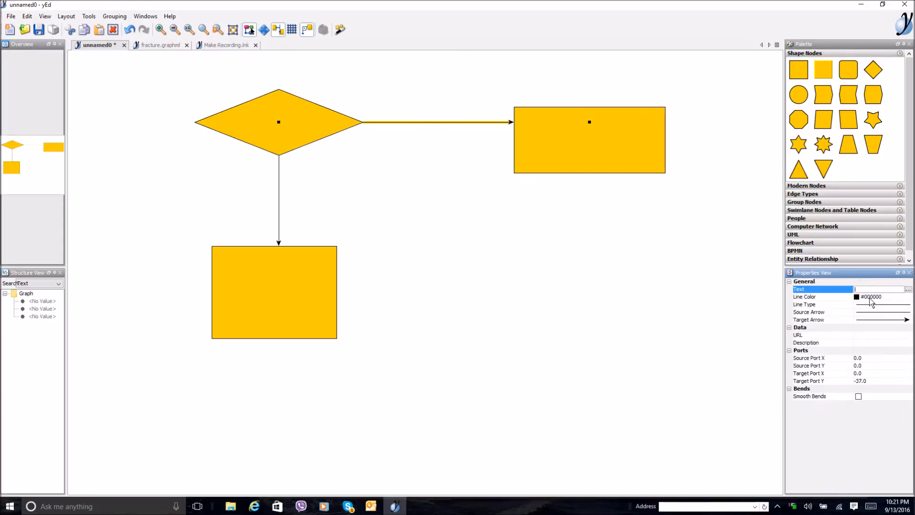
{"action": "type", "text": "Yel"}
{"action": "key", "text": "Return"}
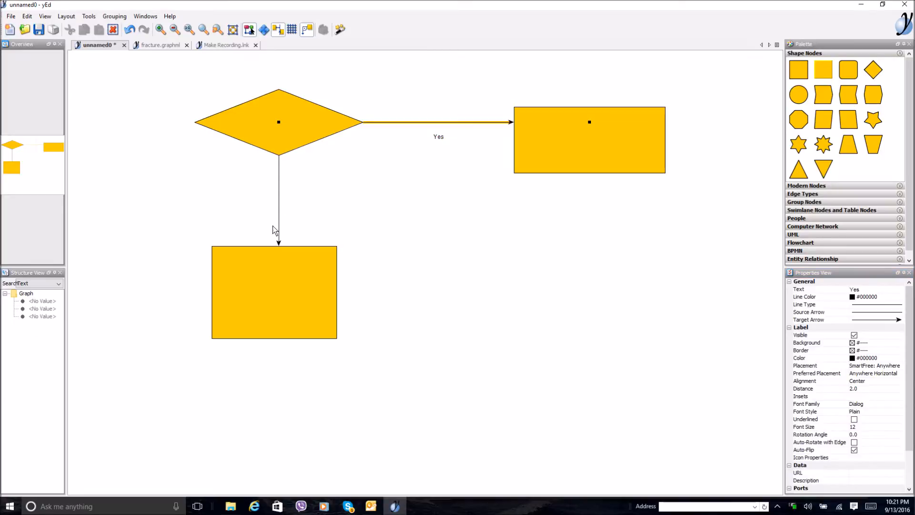
- Label the arrow from the diamond down to the lower rectangle "No"
{"action": "left_click", "coordinate": [279, 200]}
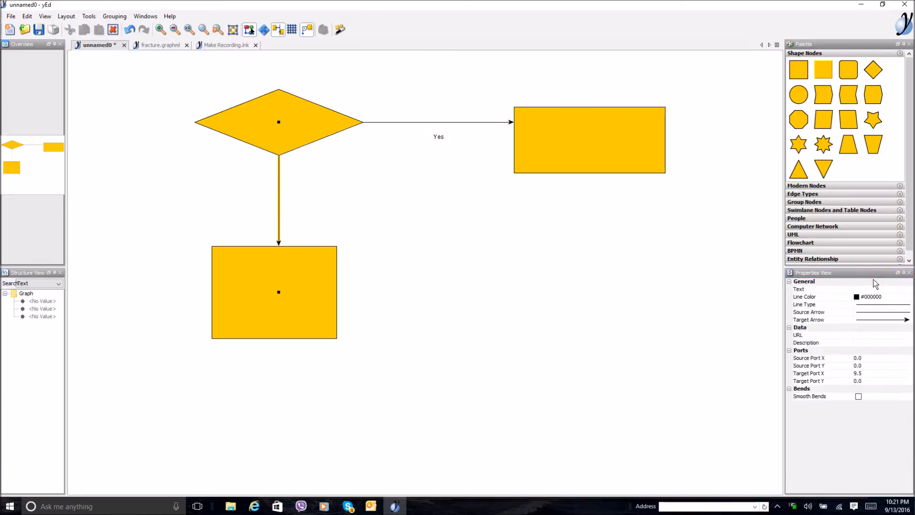
{"action": "left_click", "coordinate": [848, 289]}
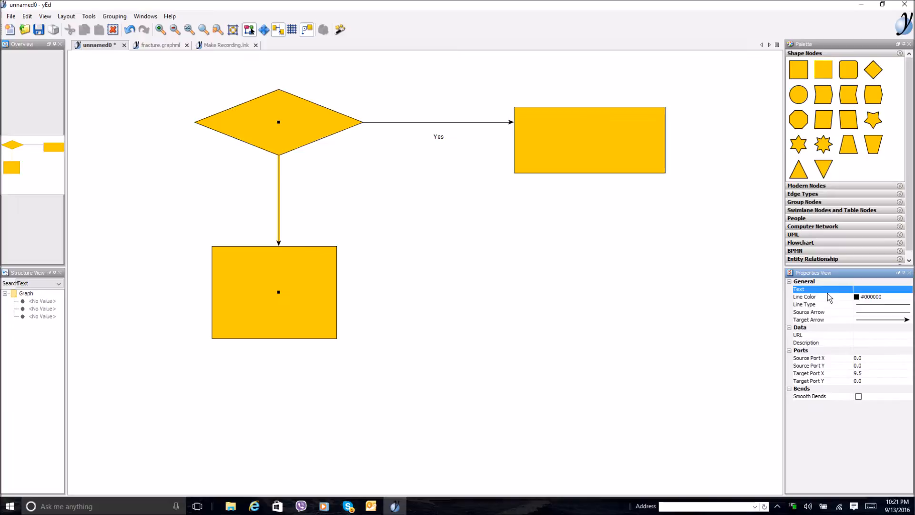
{"action": "type", "text": "No"}
{"action": "key", "text": "Return"}
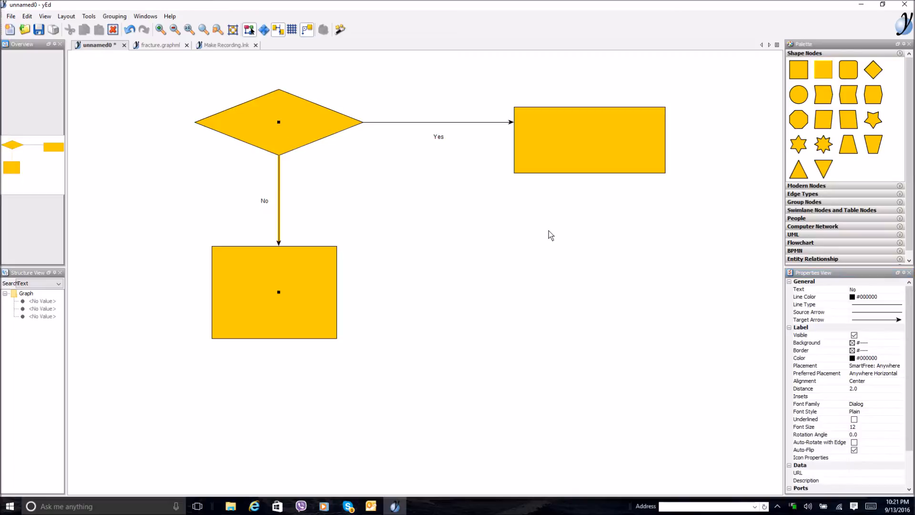
- Set the diamond's text to "Do you have a decision?"
{"action": "left_click", "coordinate": [298, 122]}
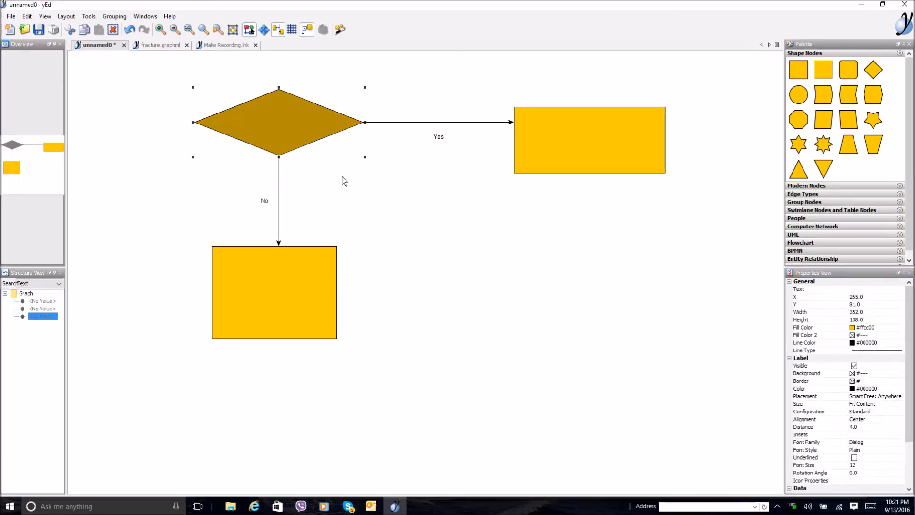
{"action": "left_click", "coordinate": [853, 289]}
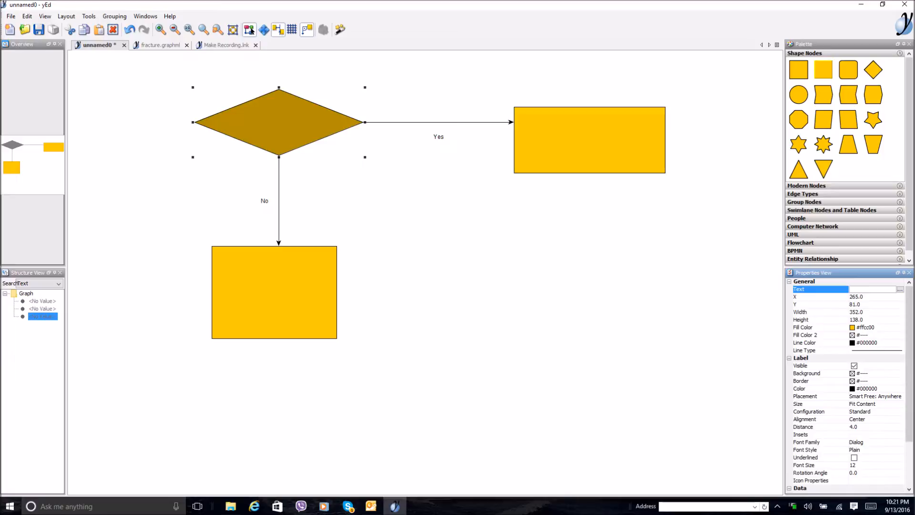
{"action": "type", "text": "Dol"}
{"action": "type", "text": "you have"}
{"action": "type", "text": " a decision"}
{"action": "type", "text": "?"}
{"action": "key", "text": "Return"}
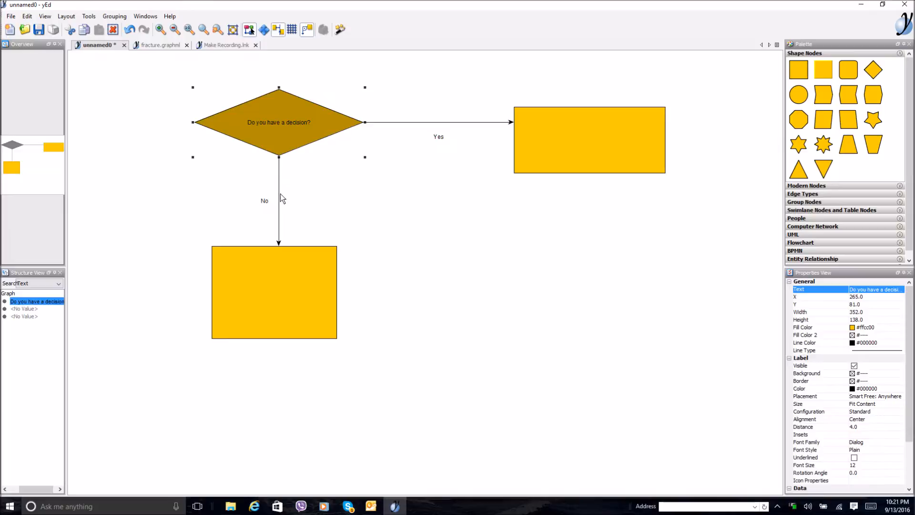
- Move the whole flowchart down together to free up space above the diamond
{"action": "left_click", "coordinate": [294, 291]}
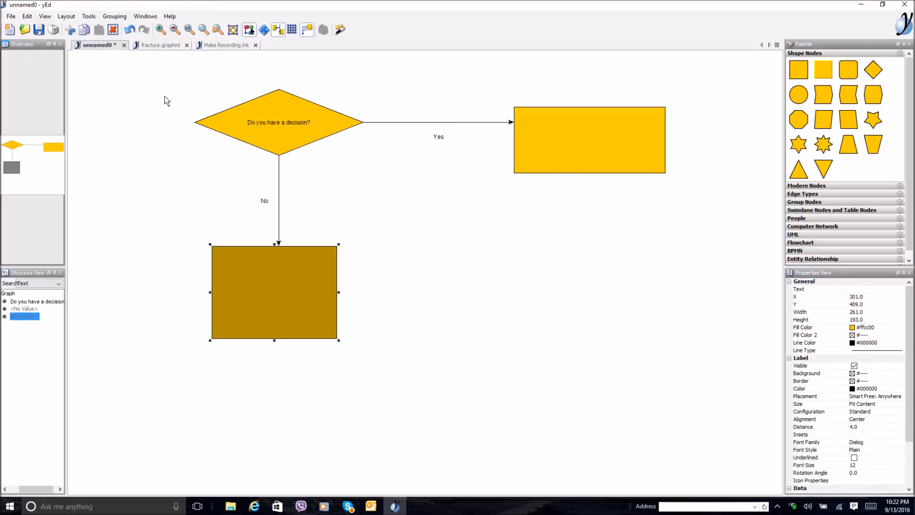
{"action": "left_click_drag", "start_coordinate": [157, 70], "coordinate": [708, 385]}
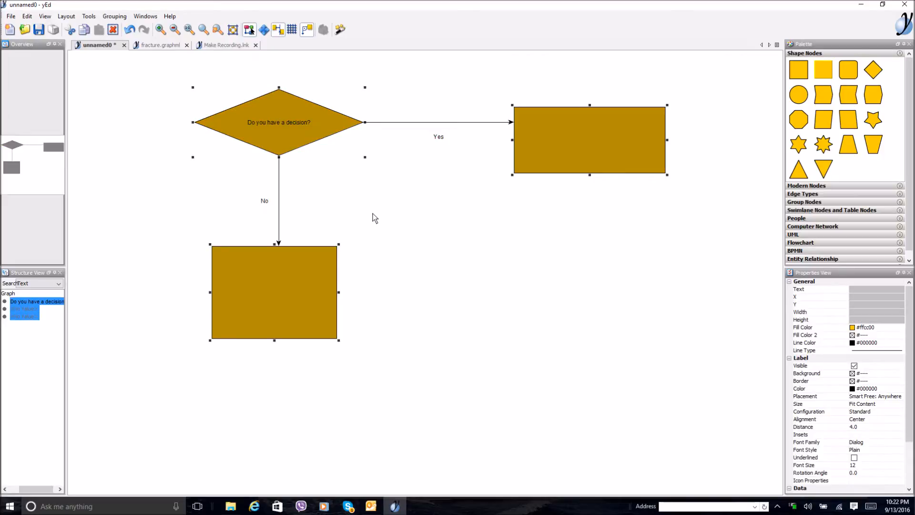
{"action": "left_click_drag", "start_coordinate": [289, 116], "coordinate": [258, 263]}
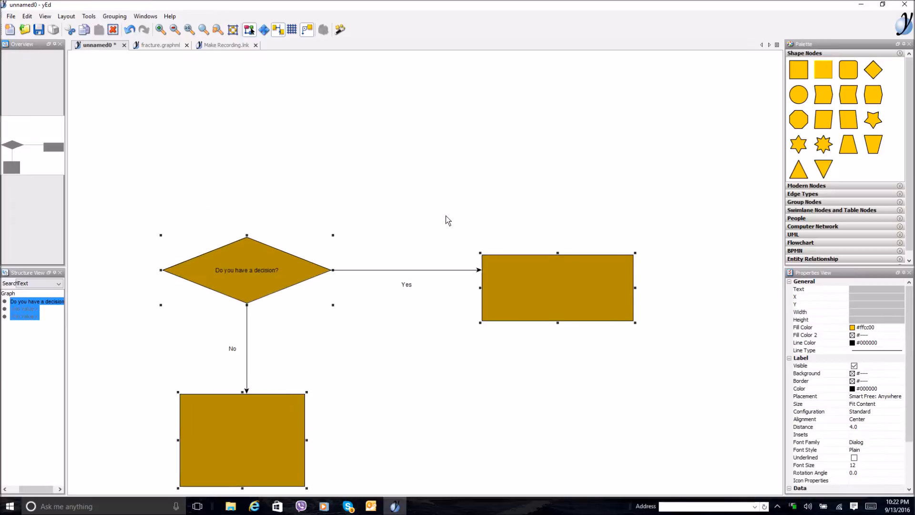
{"action": "left_click", "coordinate": [445, 215]}
- Duplicate the "Do you have a decision?" diamond and place the copy directly above the original
{"action": "left_click", "coordinate": [252, 267]}
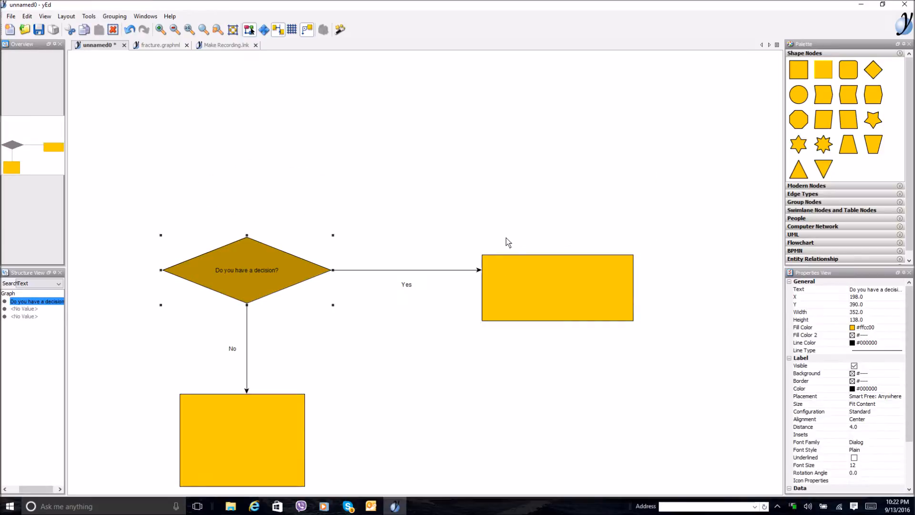
{"action": "key", "text": "ctrl"}
{"action": "key", "text": "ctrl+c"}
{"action": "key", "text": "ctrl+v"}
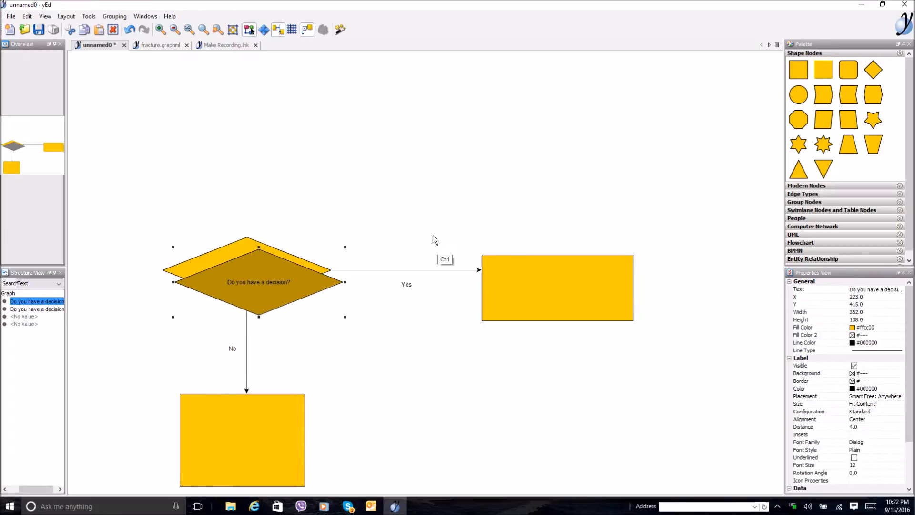
{"action": "left_click_drag", "start_coordinate": [261, 275], "coordinate": [250, 144]}
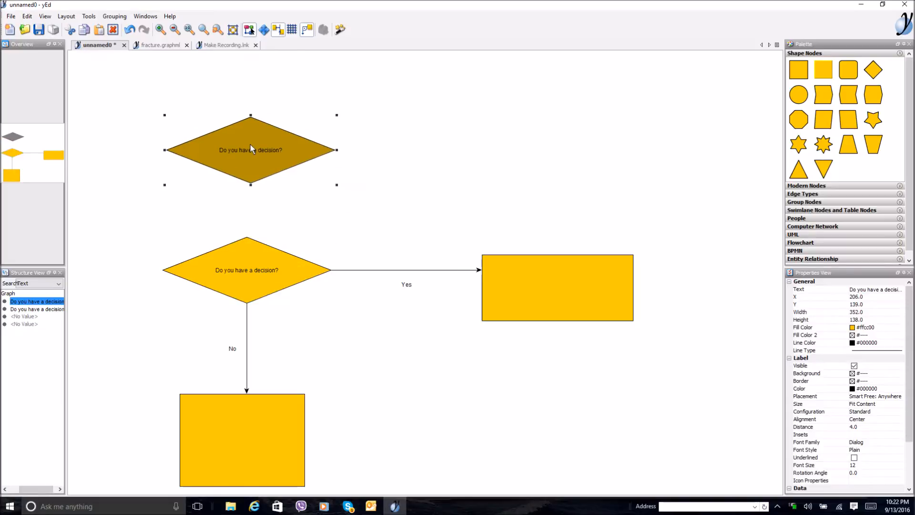
- Paste another copy of the decision diamond and place it to the upper right of the first copy
{"action": "left_click", "coordinate": [260, 259]}
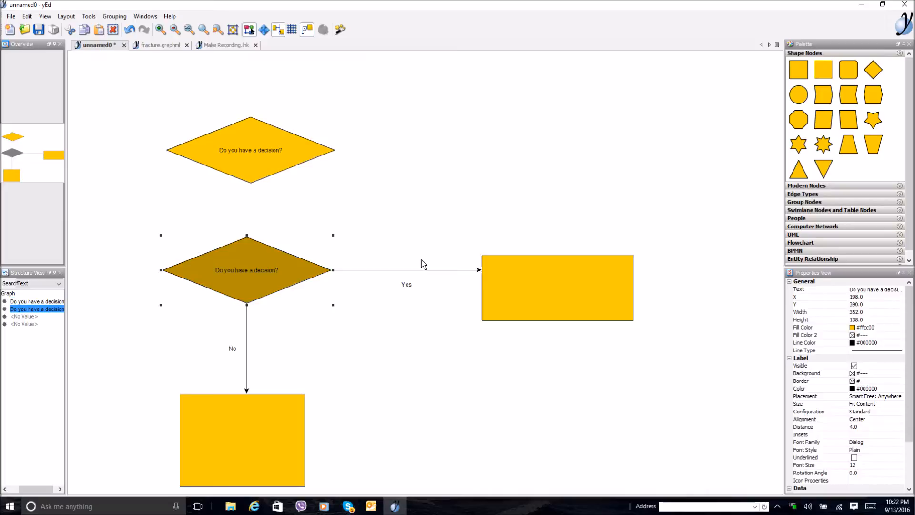
{"action": "key", "text": "ctrl"}
{"action": "left_click", "coordinate": [656, 200]}
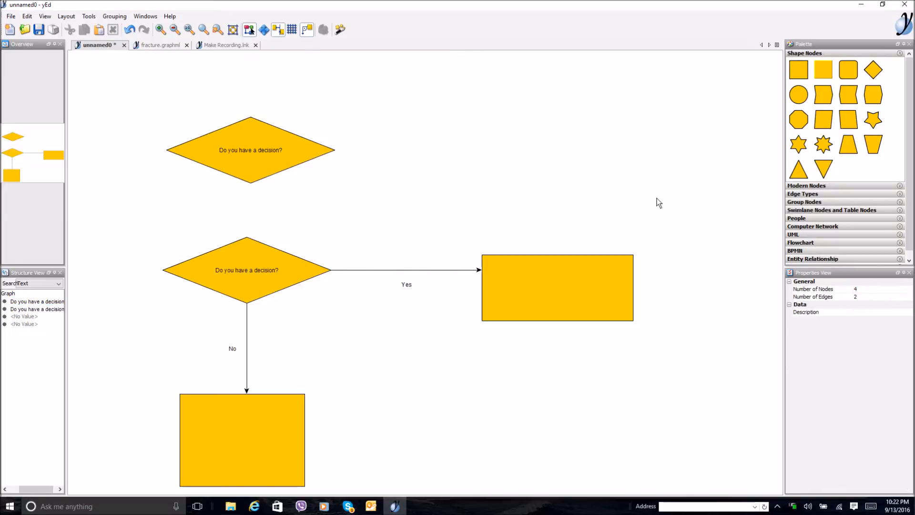
{"action": "key", "text": "ctrl+v"}
{"action": "left_click_drag", "start_coordinate": [292, 260], "coordinate": [459, 118]}
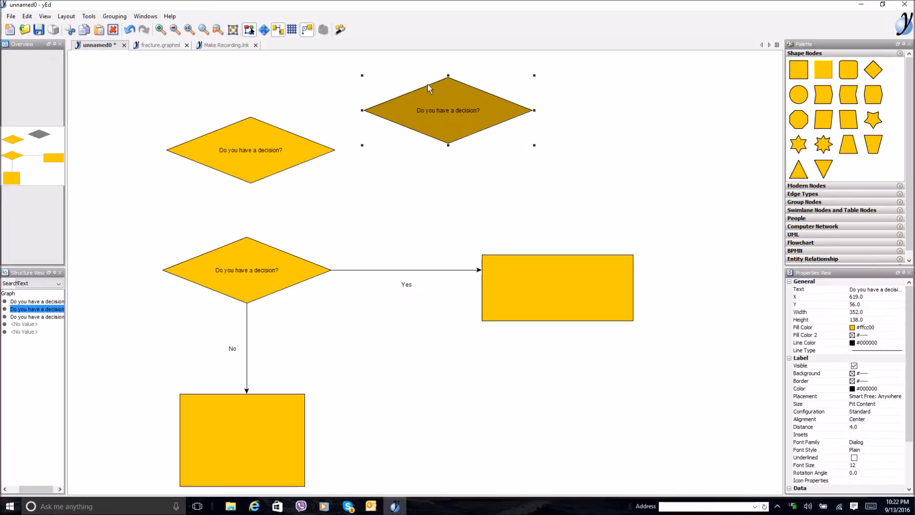
- Change the upper-right diamond's text to "Do you want to make a decision?"
{"action": "left_click", "coordinate": [872, 289]}
{"action": "left_click_drag", "start_coordinate": [851, 290], "coordinate": [913, 291]}
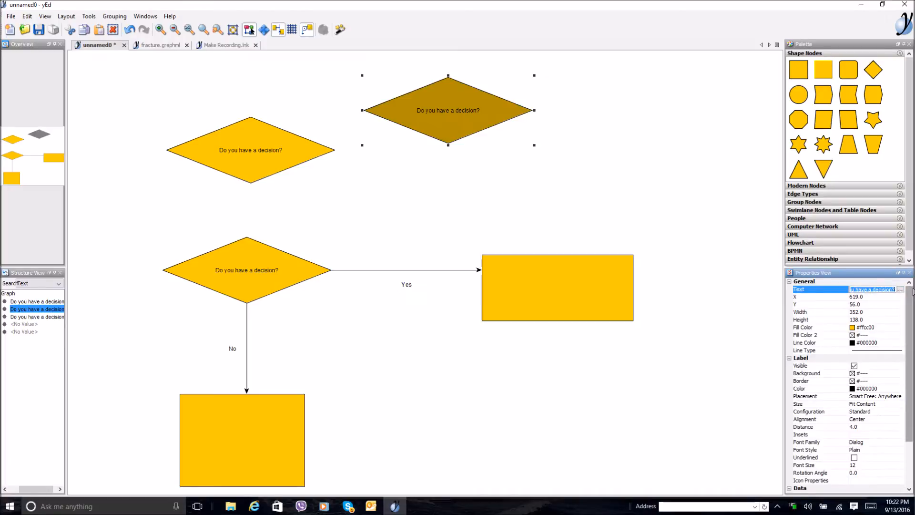
{"action": "type", "text": "Did you"}
{"action": "key", "text": "BackSpace"}
{"action": "key", "text": "BackSpace"}
{"action": "key", "text": "BackSpace"}
{"action": "key", "text": "BackSpace"}
{"action": "key", "text": "BackSpace"}
{"action": "key", "text": "BackSpace"}
{"action": "key", "text": "BackSpace"}
{"action": "type", "text": "ou want to make a decision?"}
{"action": "key", "text": "Return"}
- Change the text of the diamond above the original one to "Do you want to avoid a decision"
{"action": "left_click", "coordinate": [235, 154]}
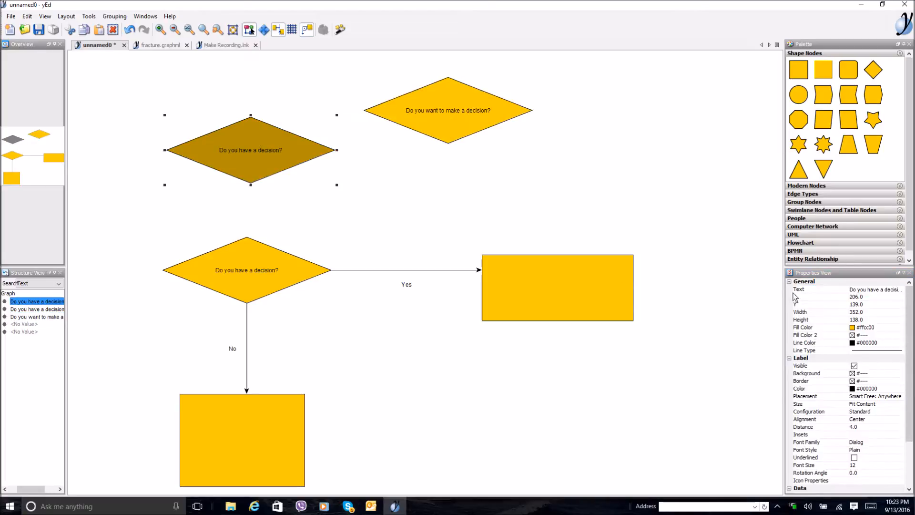
{"action": "left_click", "coordinate": [866, 289]}
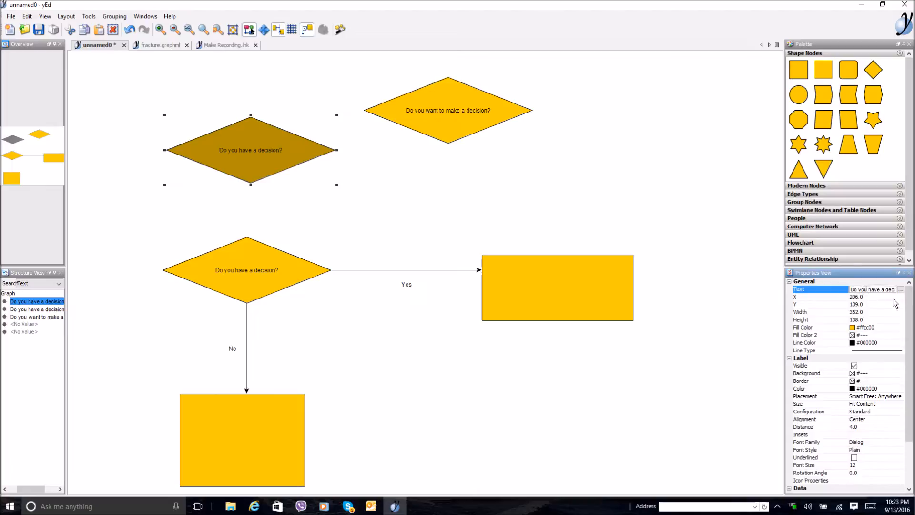
{"action": "left_click_drag", "start_coordinate": [853, 289], "coordinate": [912, 291]}
{"action": "type", "text": "D"}
{"action": "type", "text": "o do"}
{"action": "type", "text": "you want to avoid "}
{"action": "type", "text": "a decis"}
{"action": "type", "text": "ion"}
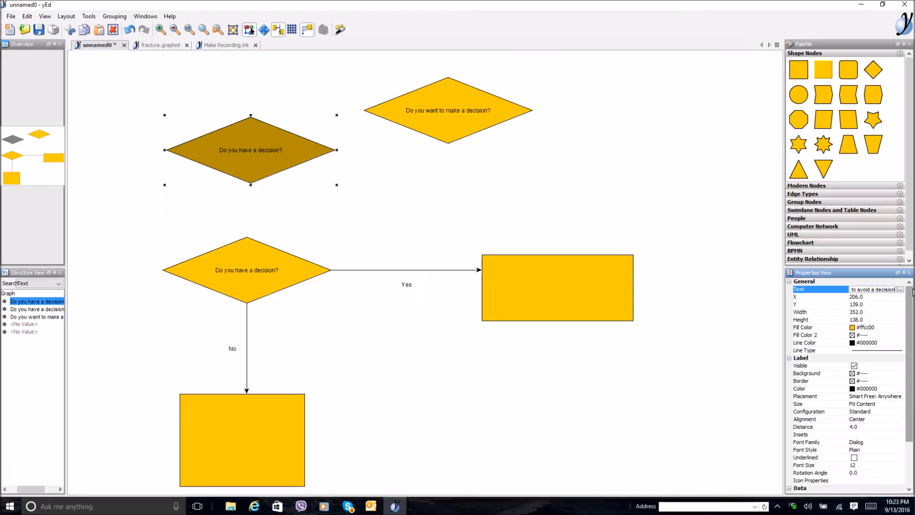
{"action": "key", "text": "Return"}
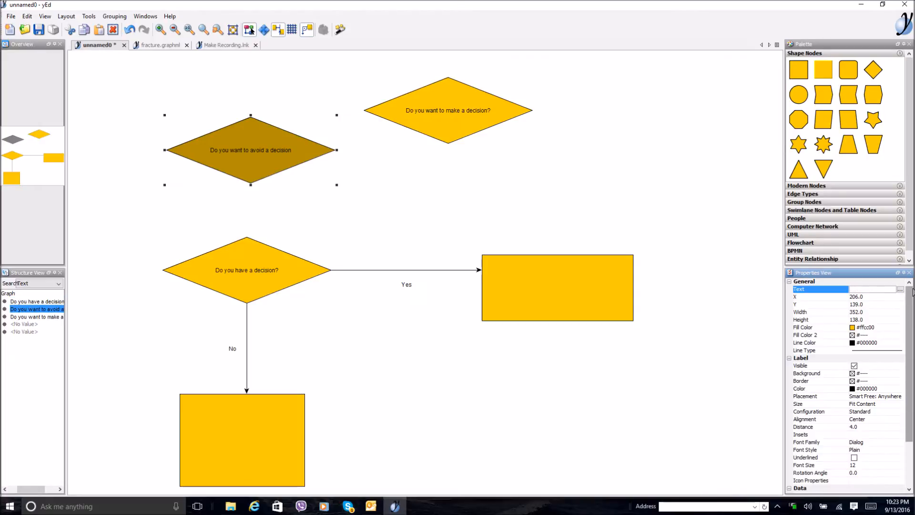
- Try to change the selected diamond's text to "Do you want to avoid a decision?"
{"action": "type", "text": "Do you want to al"}
{"action": "type", "text": "void a decision"}
{"action": "type", "text": "?"}
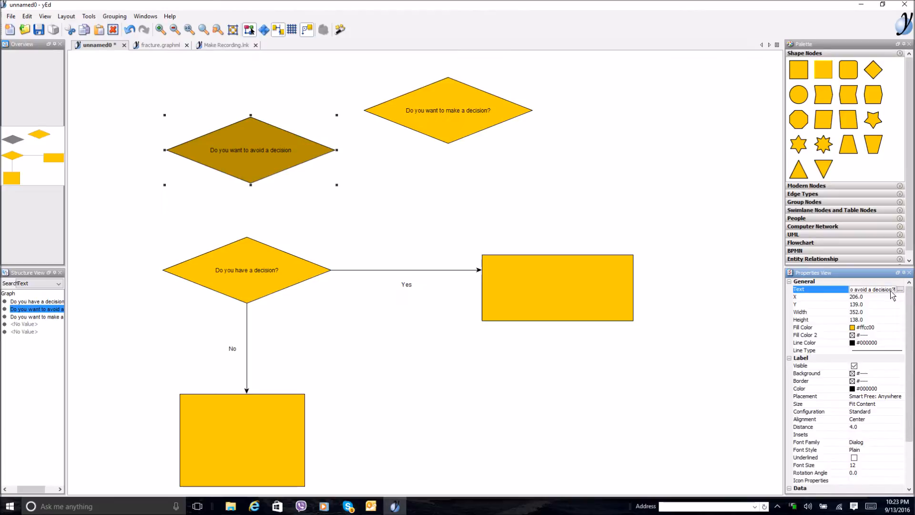
{"action": "left_click", "coordinate": [899, 289]}
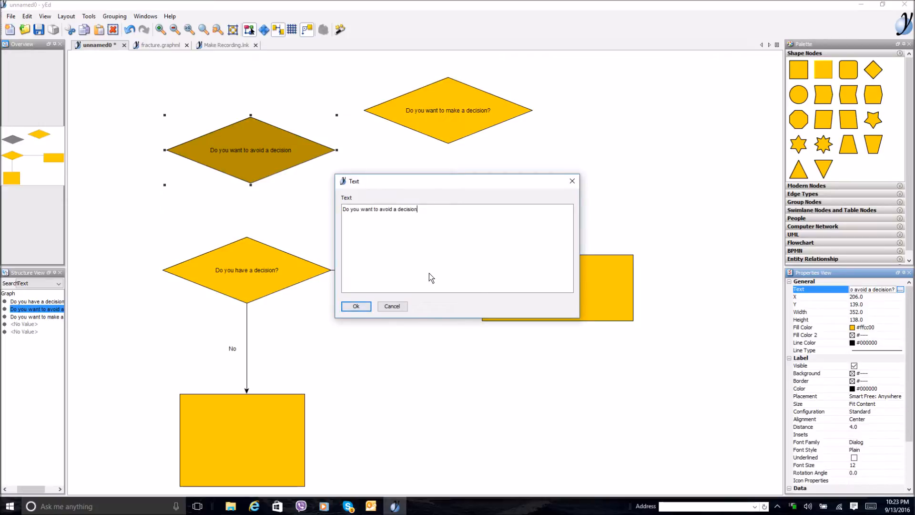
{"action": "type", "text": "?"}
{"action": "left_click", "coordinate": [355, 305]}
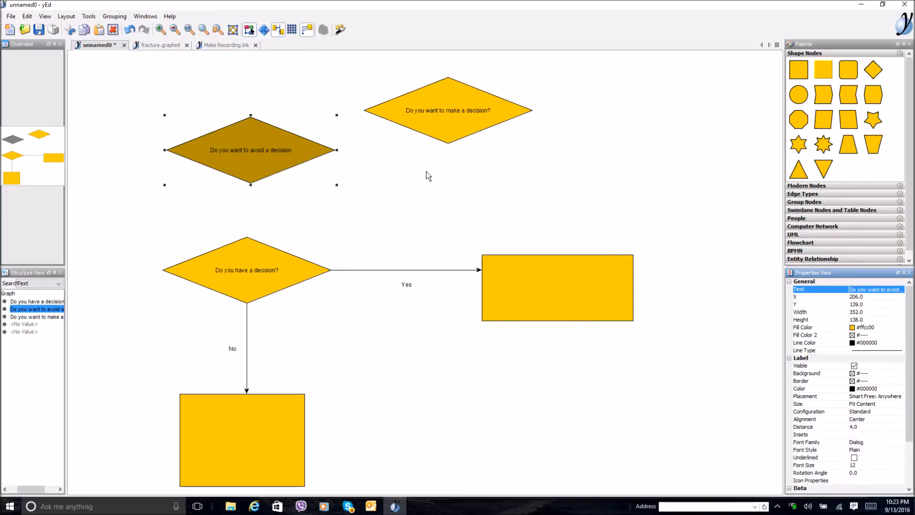
{"action": "left_click", "coordinate": [260, 270]}
{"action": "left_click", "coordinate": [463, 93]}
{"action": "left_click", "coordinate": [259, 153]}
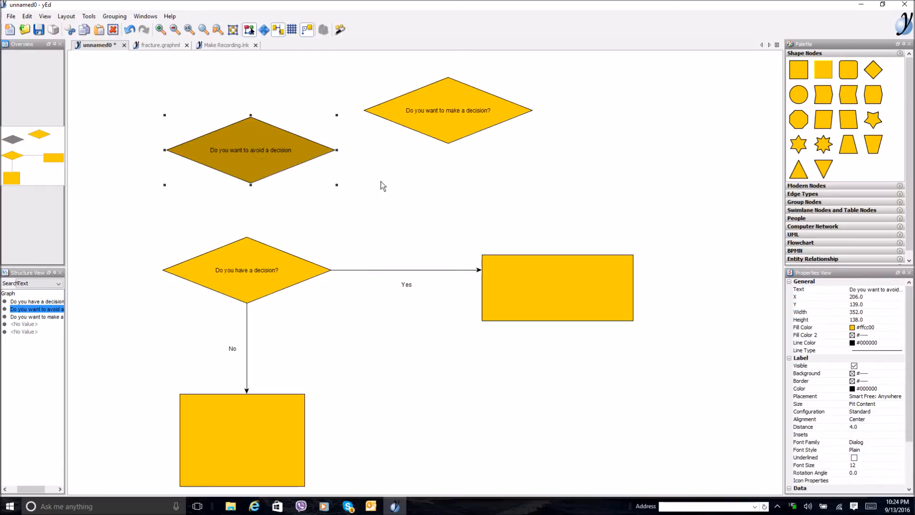
{"action": "left_click", "coordinate": [877, 289]}
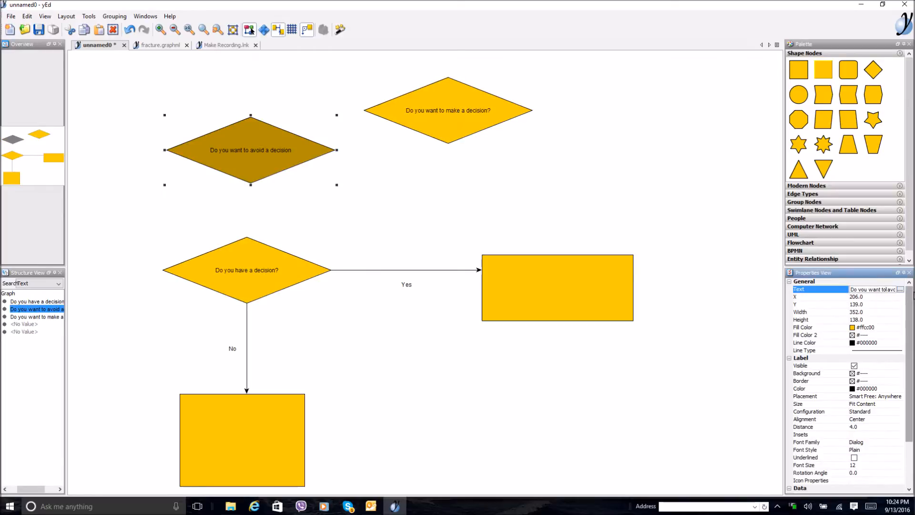
{"action": "left_click", "coordinate": [900, 289]}
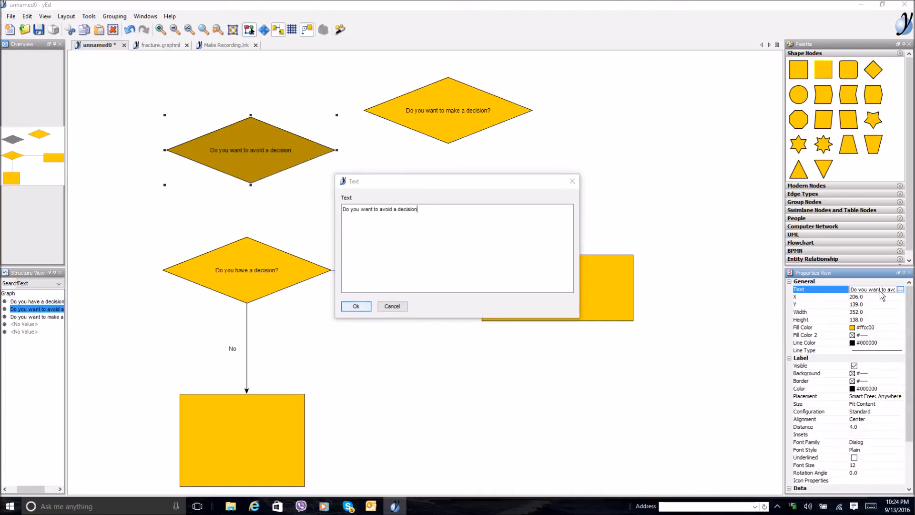
{"action": "left_click", "coordinate": [398, 307]}
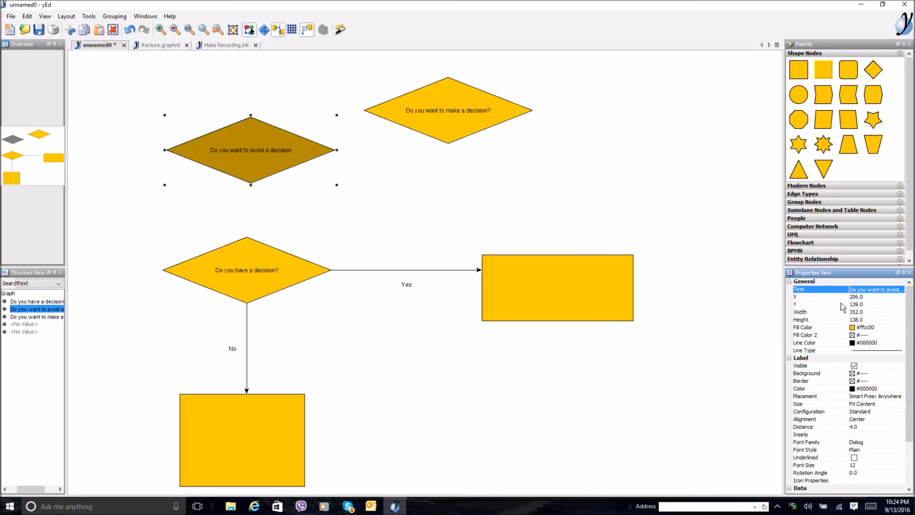
- Add a question mark to the end of the "Do you want to avoid a decision" diamond's text
{"action": "left_click", "coordinate": [865, 290]}
{"action": "left_click_drag", "start_coordinate": [889, 291], "coordinate": [898, 288]}
{"action": "left_click", "coordinate": [894, 290]}
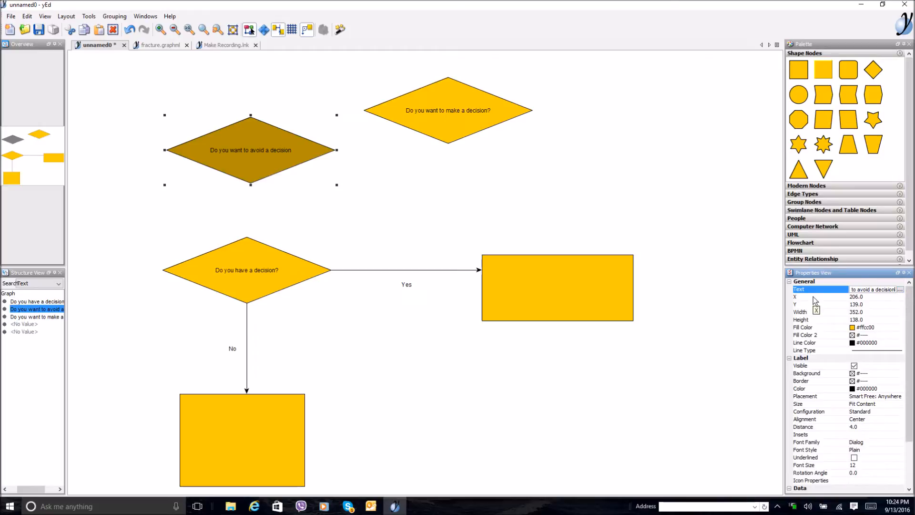
{"action": "type", "text": "?"}
{"action": "key", "text": "Return"}
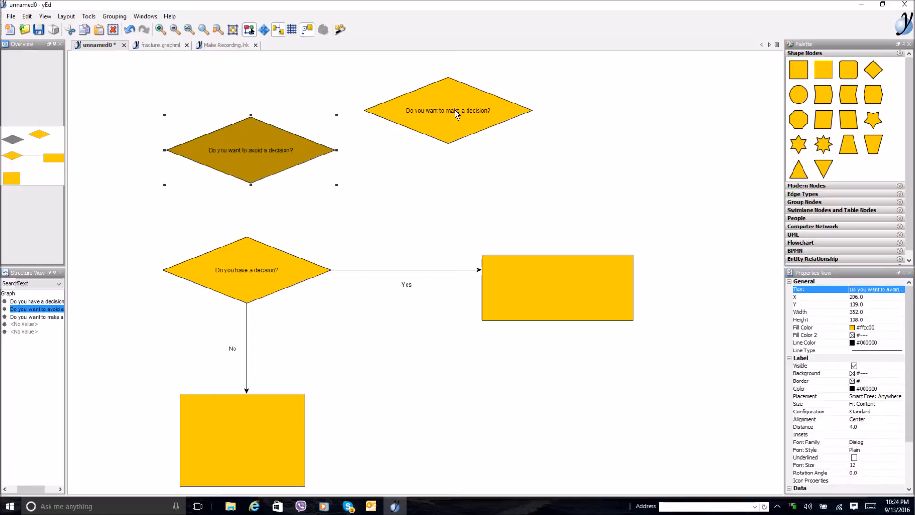
- Move the "Do you want to make a decision?" diamond farther up and right, and draw arrows linking the three diamonds in sequence
{"action": "left_click", "coordinate": [469, 115]}
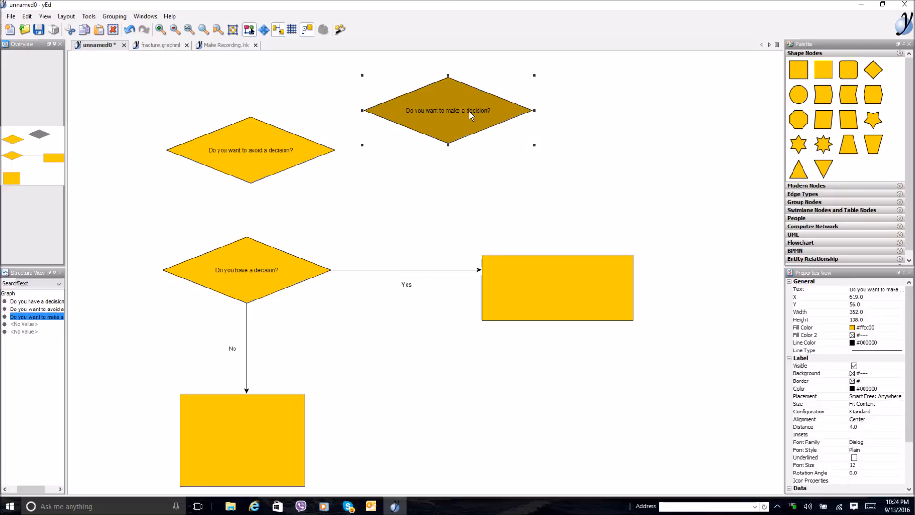
{"action": "left_click_drag", "start_coordinate": [448, 116], "coordinate": [558, 93]}
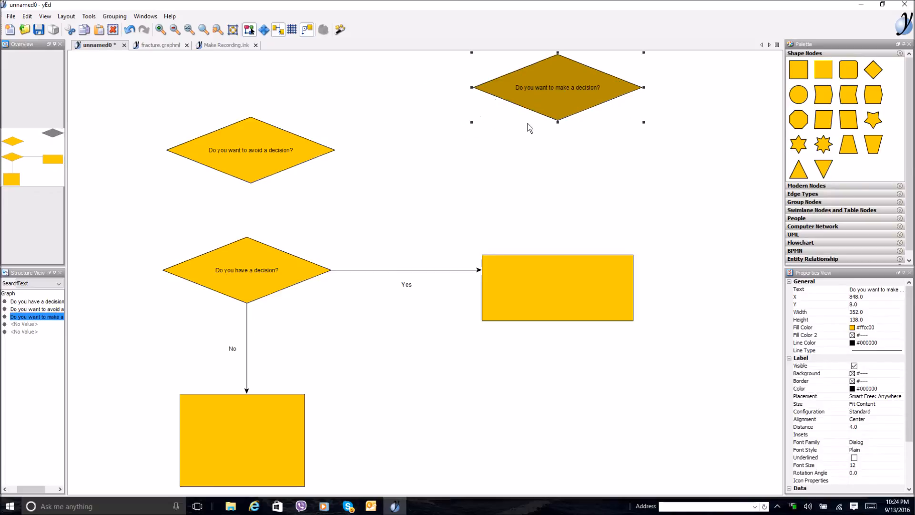
{"action": "left_click", "coordinate": [549, 124]}
{"action": "left_click_drag", "start_coordinate": [571, 82], "coordinate": [240, 147]}
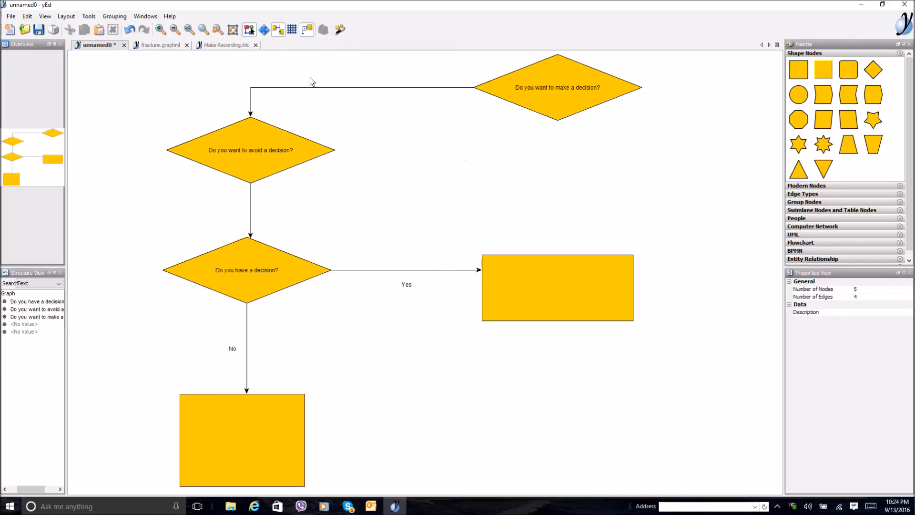
- Label the arrow from the "make a decision" diamond to the "avoid a decision" diamond "Yes"
{"action": "left_click", "coordinate": [367, 88]}
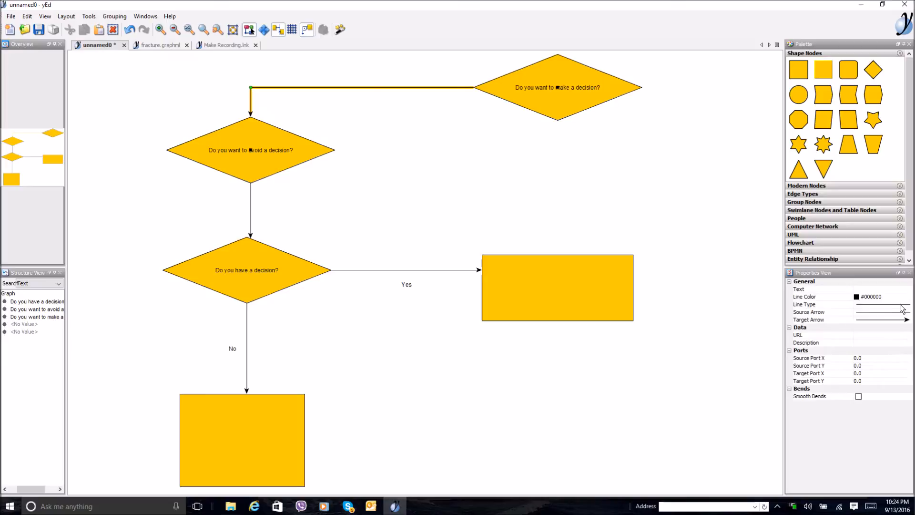
{"action": "left_click", "coordinate": [854, 289]}
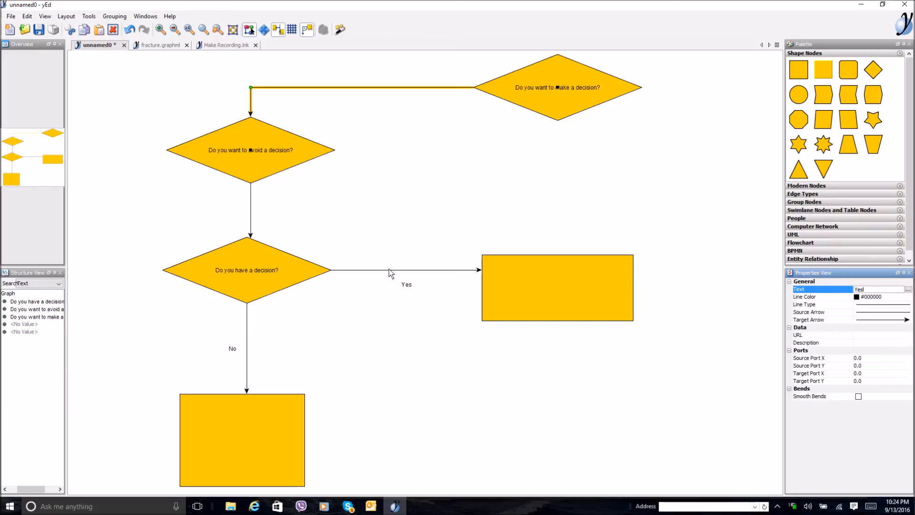
{"action": "key", "text": "Return"}
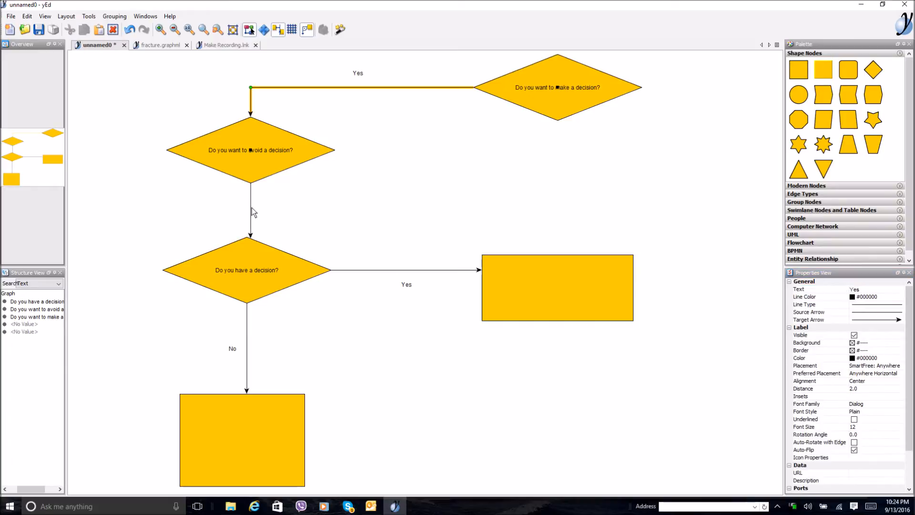
- Label the arrow from the "avoid a decision" diamond to the "Do you have a decision?" diamond "No"
{"action": "left_click", "coordinate": [251, 210]}
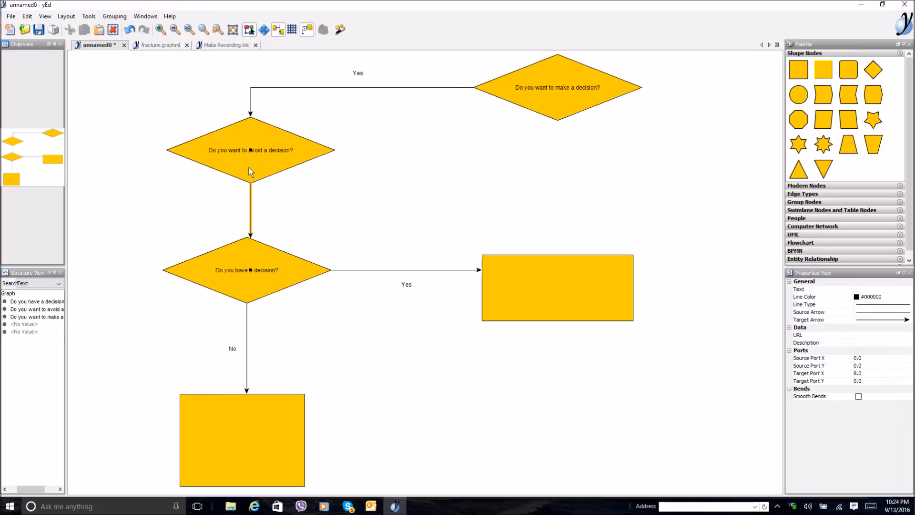
{"action": "left_click", "coordinate": [862, 288]}
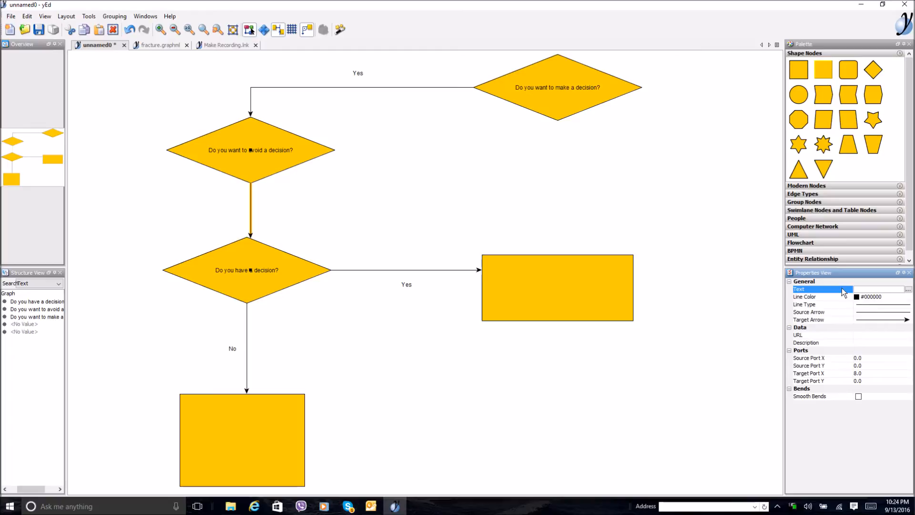
{"action": "key", "text": "Return"}
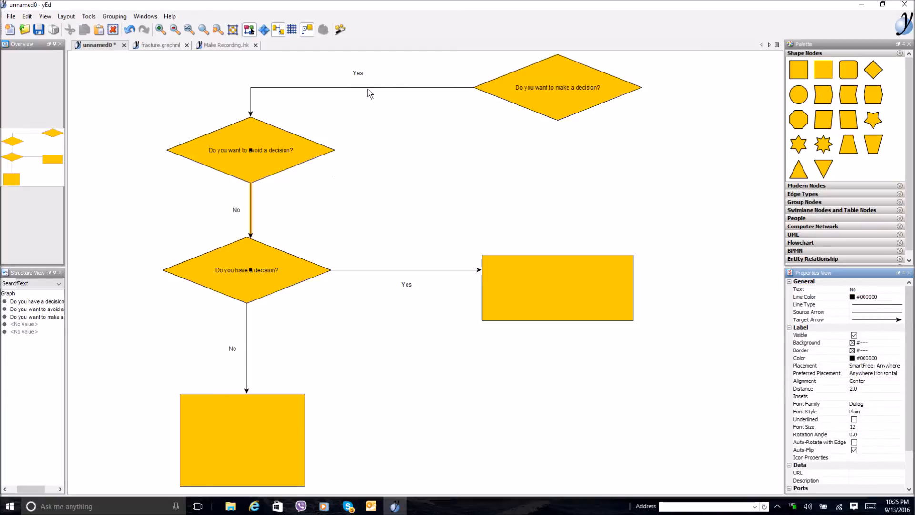
- Change the label of the arrow between the "make a decision" and "avoid a decision" diamonds to "No"
{"action": "left_click", "coordinate": [441, 88]}
{"action": "left_click", "coordinate": [862, 291]}
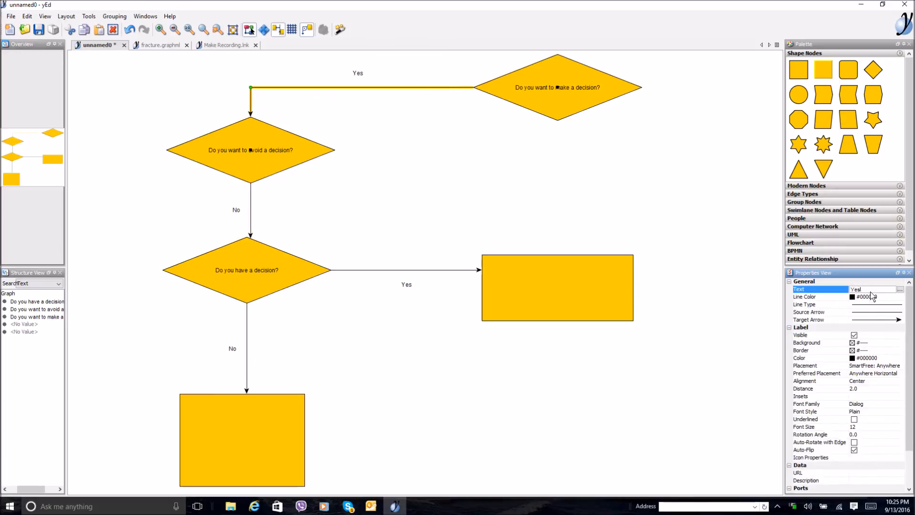
{"action": "type", "text": "No"}
{"action": "key", "text": "Return"}
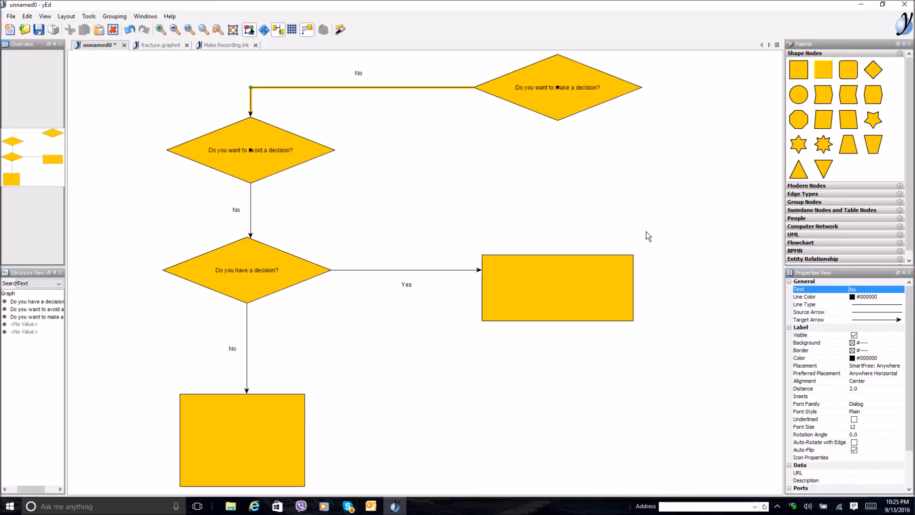
- Add a small square to the lower right of the "make a decision" diamond, linked from it by an arrow labelled "Yes"
{"action": "left_click_drag", "start_coordinate": [798, 94], "coordinate": [668, 176]}
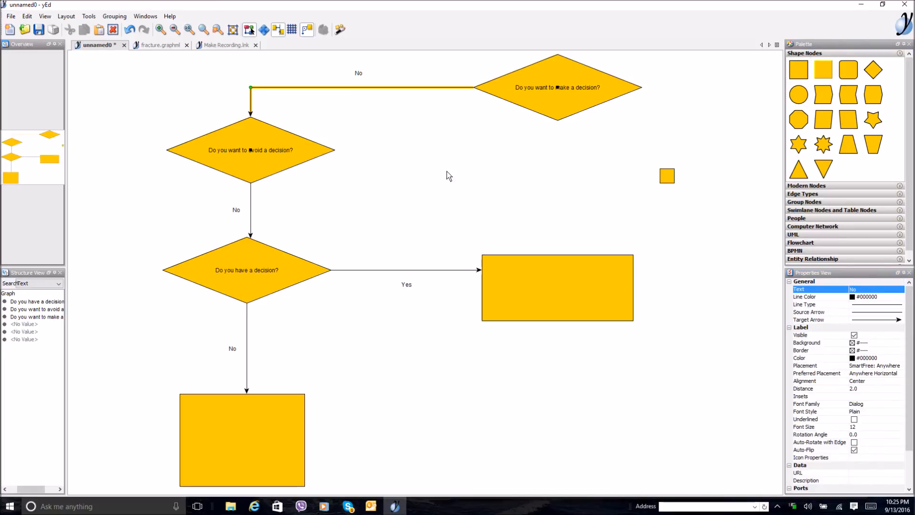
{"action": "left_click_drag", "start_coordinate": [550, 90], "coordinate": [667, 176]}
{"action": "left_click", "coordinate": [666, 110]}
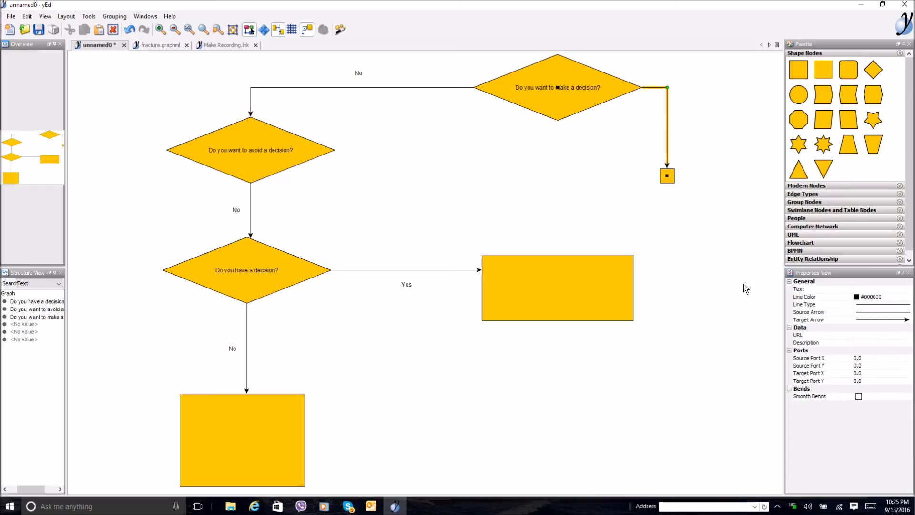
{"action": "left_click", "coordinate": [856, 289]}
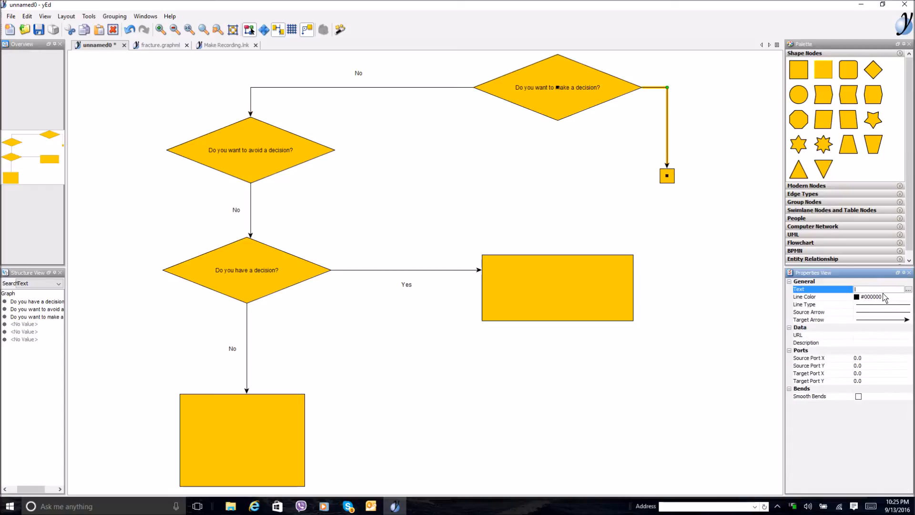
{"action": "type", "text": "Yes"}
{"action": "key", "text": "Return"}
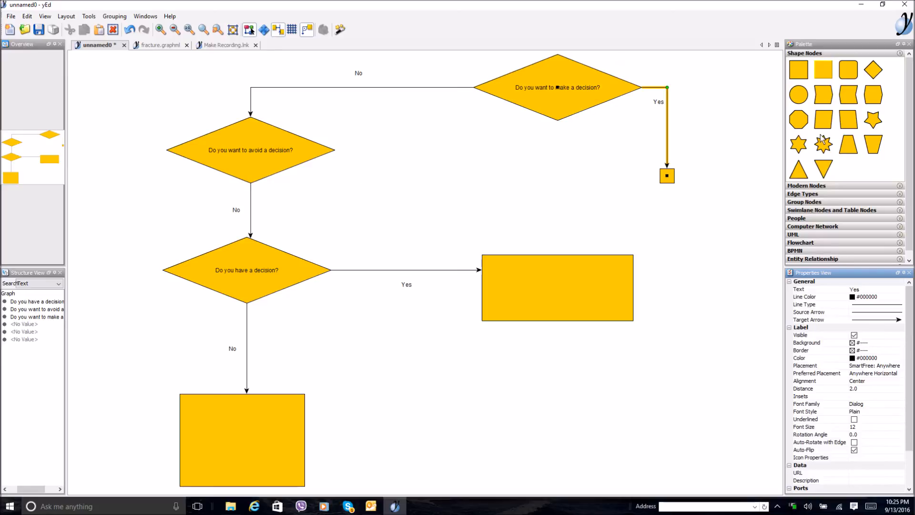
- Add a small square to the right of the "avoid a decision" diamond, linked from it by an arrow labelled "Yes"
{"action": "mouse_move", "coordinate": [800, 86]}
{"action": "left_mouse_down"}
{"action": "mouse_move", "coordinate": [491, 136]}
{"action": "mouse_move", "coordinate": [445, 157]}
{"action": "left_mouse_up"}
{"action": "left_click_drag", "start_coordinate": [292, 153], "coordinate": [442, 152]}
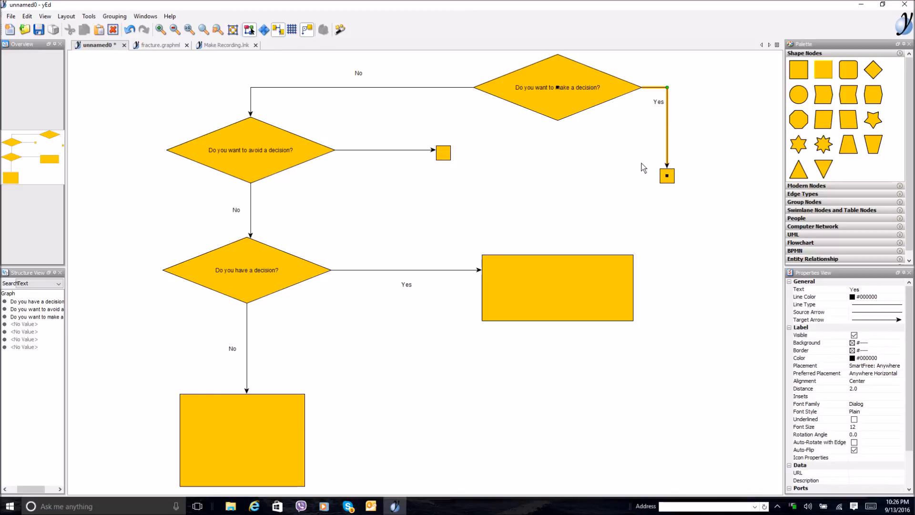
{"action": "left_click", "coordinate": [380, 151]}
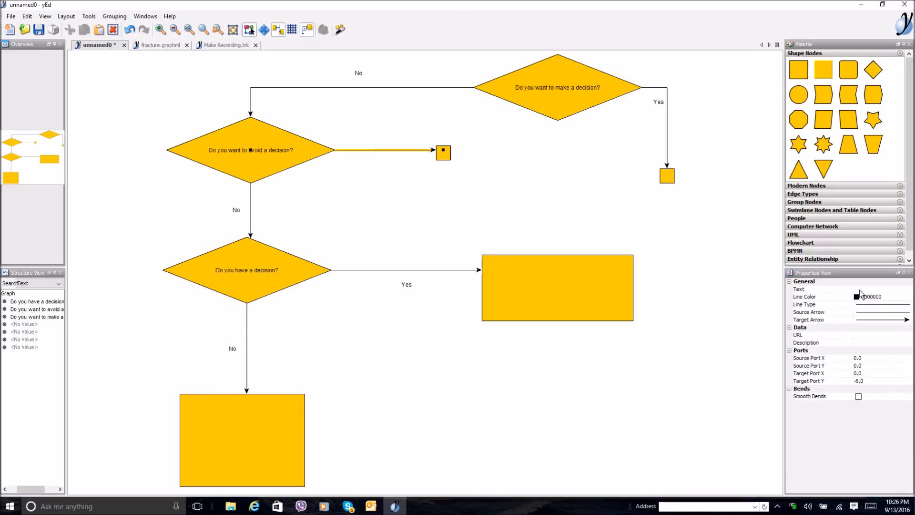
{"action": "left_click", "coordinate": [858, 289]}
{"action": "type", "text": "Yes"}
{"action": "key", "text": "Return"}
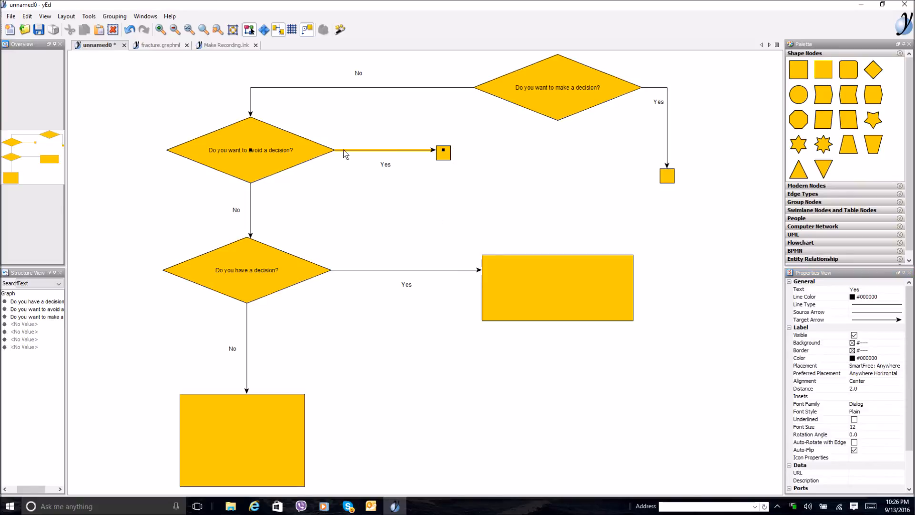
- Duplicate the "Do you want to make a decision?" diamond and place the copy just below the original
{"action": "left_click", "coordinate": [229, 151]}
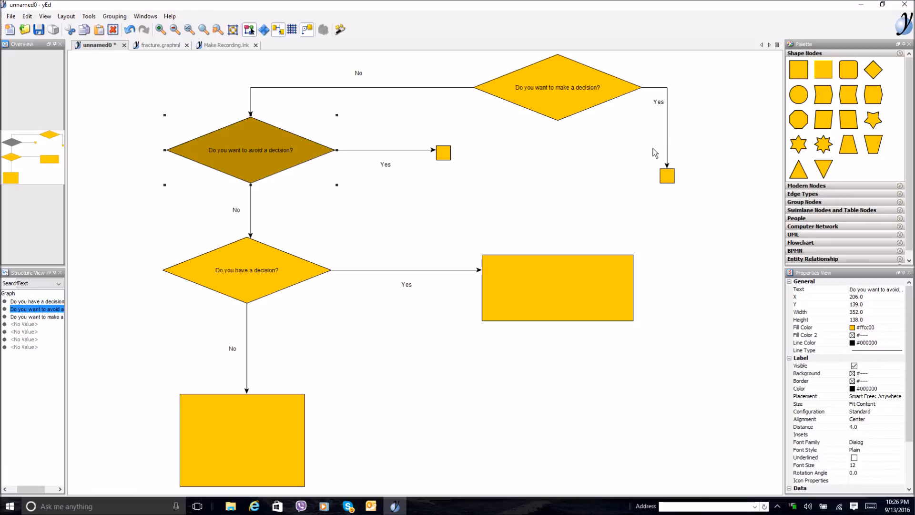
{"action": "left_click", "coordinate": [561, 84]}
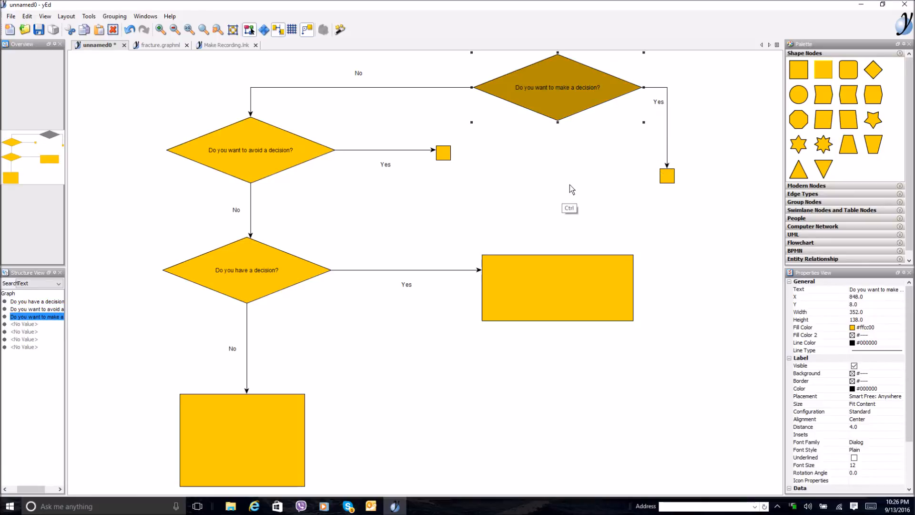
{"action": "key", "text": "ctrl+d"}
{"action": "left_click_drag", "start_coordinate": [537, 89], "coordinate": [559, 171]}
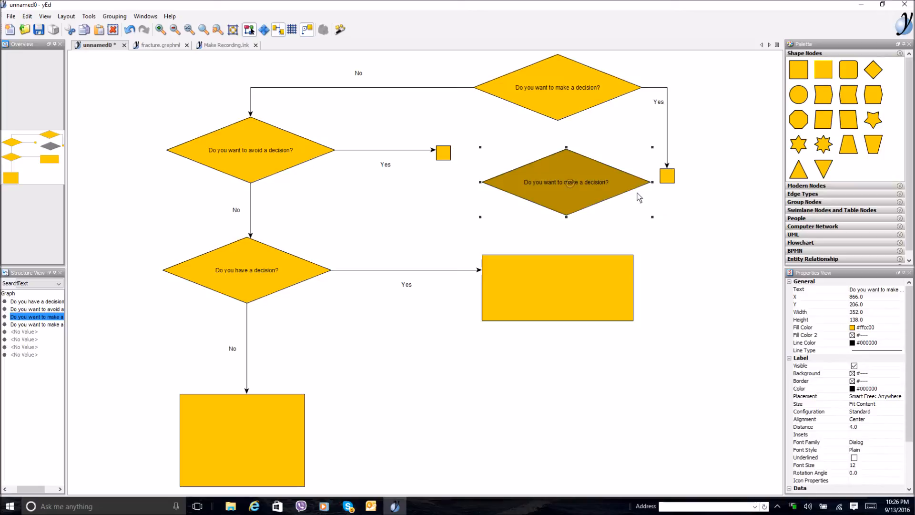
- Change the duplicated diamond's text to "How many decisions do you want to make?"
{"action": "left_click", "coordinate": [884, 289]}
{"action": "key", "text": "ctrl+a"}
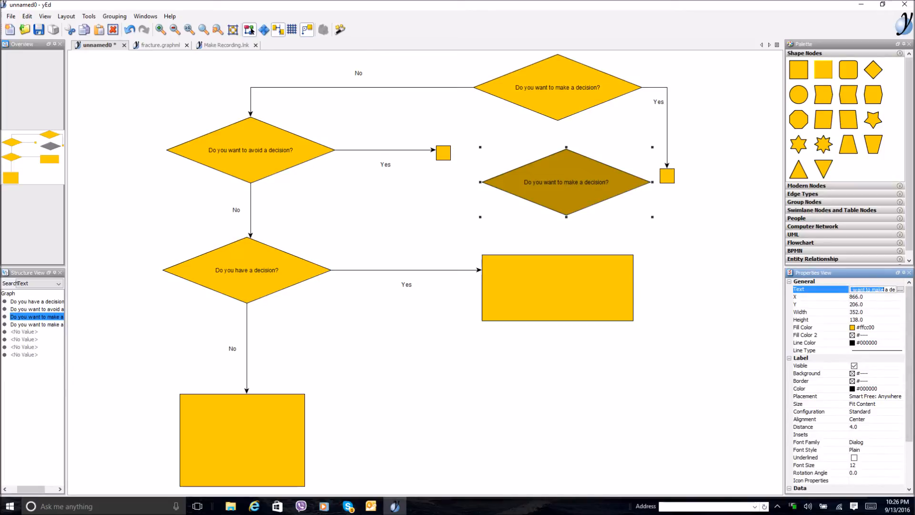
{"action": "type", "text": "How many decisions do you want to make?"}
{"action": "key", "text": "Return"}
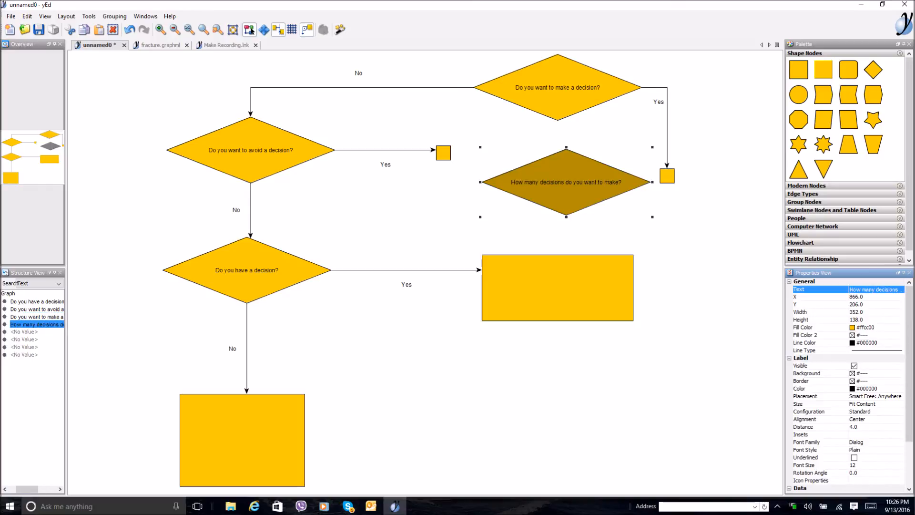
- Replace the small square beside the "How many decisions" diamond with an arrow from "make a decision" to that diamond, shifted slightly down and right
{"action": "left_click", "coordinate": [667, 176]}
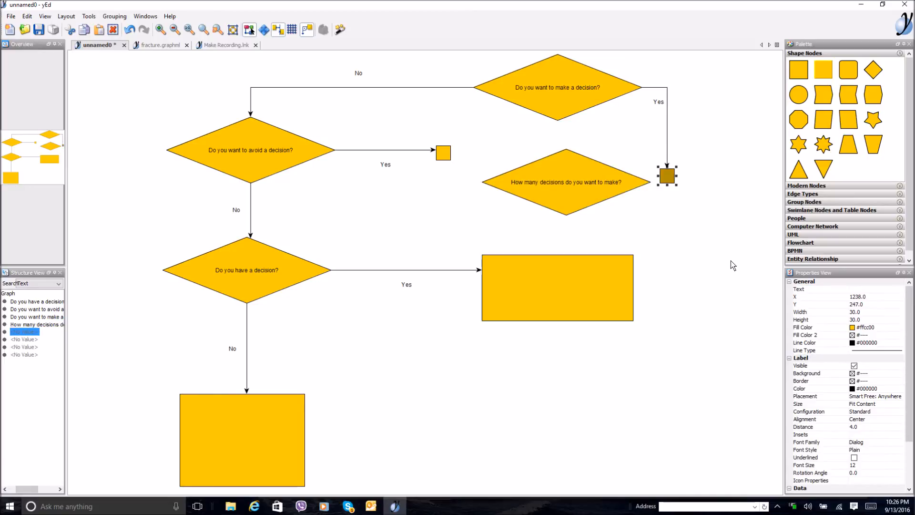
{"action": "key", "text": "Delete"}
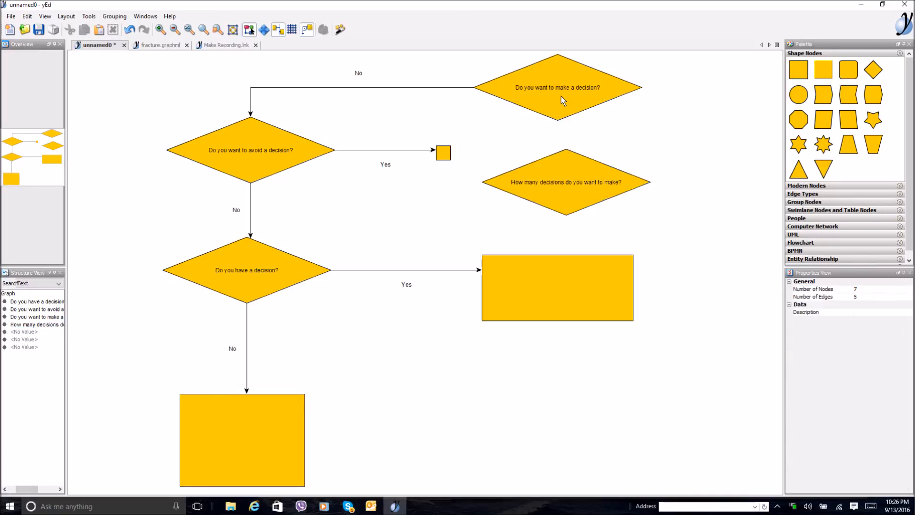
{"action": "left_click_drag", "start_coordinate": [564, 153], "coordinate": [613, 182]}
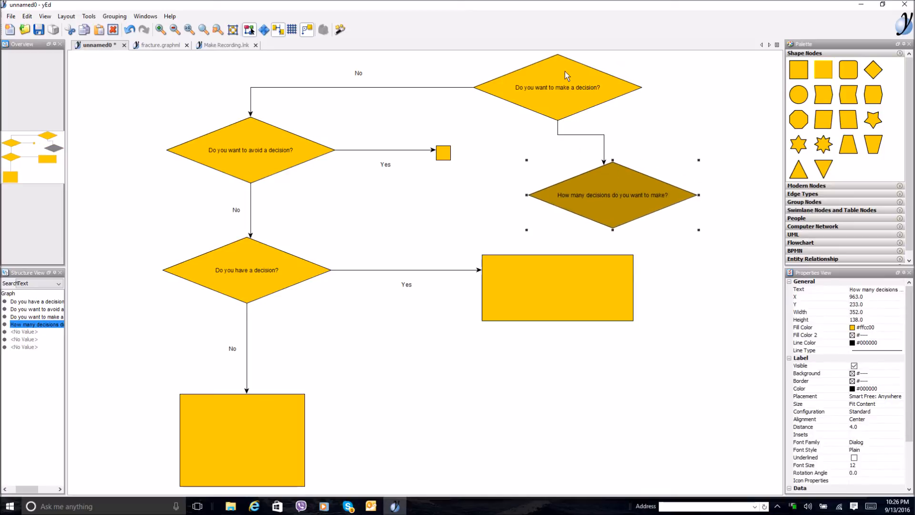
- Label the arrow from the "make a decision" diamond to the "How many decisions" diamond "Yes"
{"action": "left_click", "coordinate": [582, 134]}
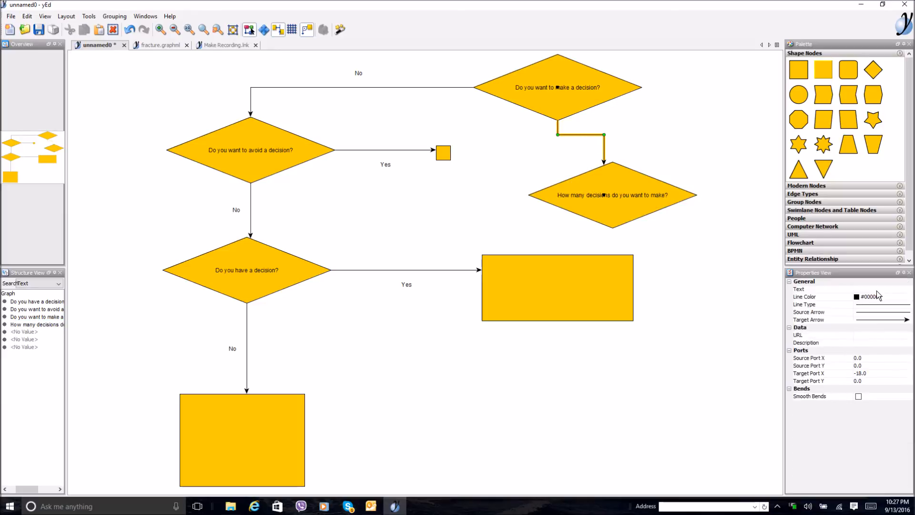
{"action": "left_click", "coordinate": [854, 288]}
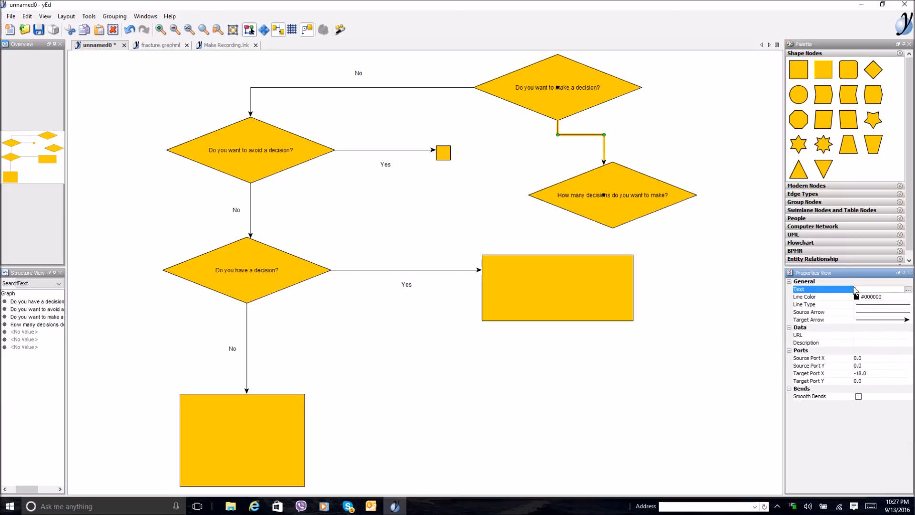
{"action": "type", "text": "Yes"}
{"action": "key", "text": "Return"}
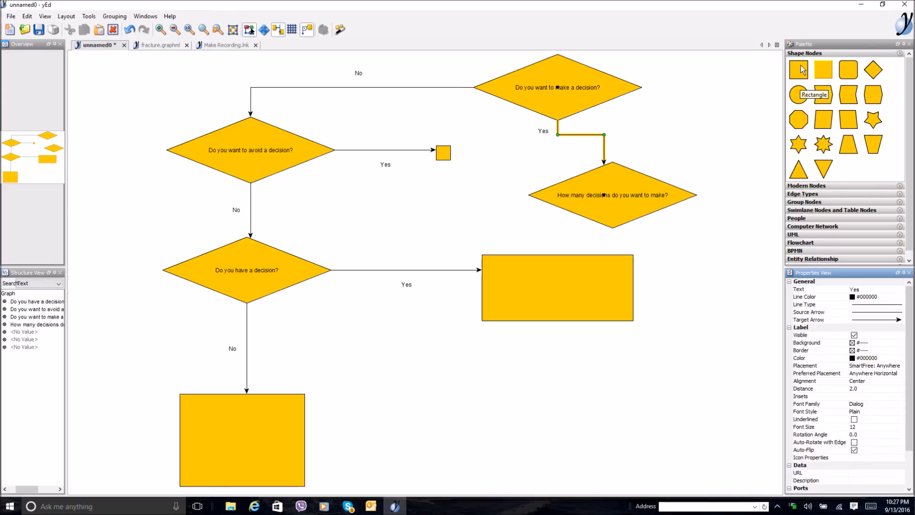
- Add a small square to the right of the "How many decisions" diamond and draw an arrow from the diamond to it
{"action": "left_click", "coordinate": [824, 69]}
{"action": "left_click", "coordinate": [754, 197]}
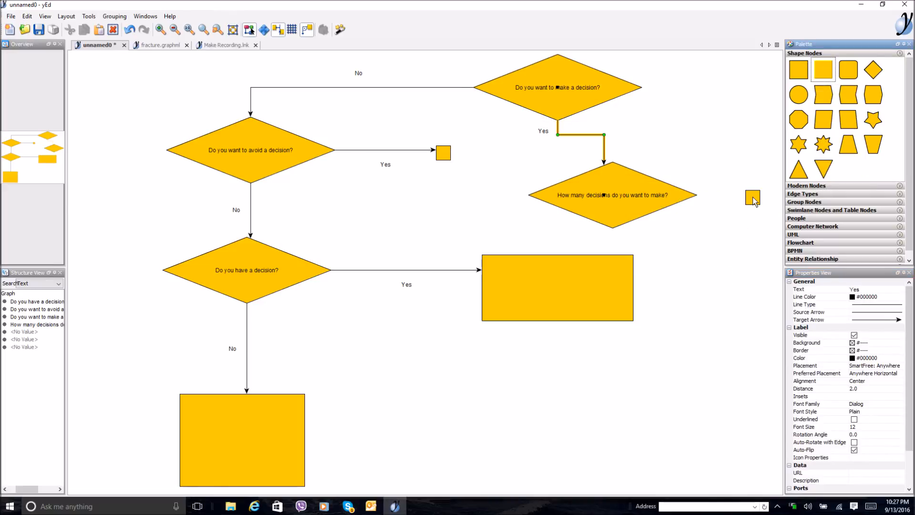
{"action": "left_click_drag", "start_coordinate": [640, 194], "coordinate": [755, 198]}
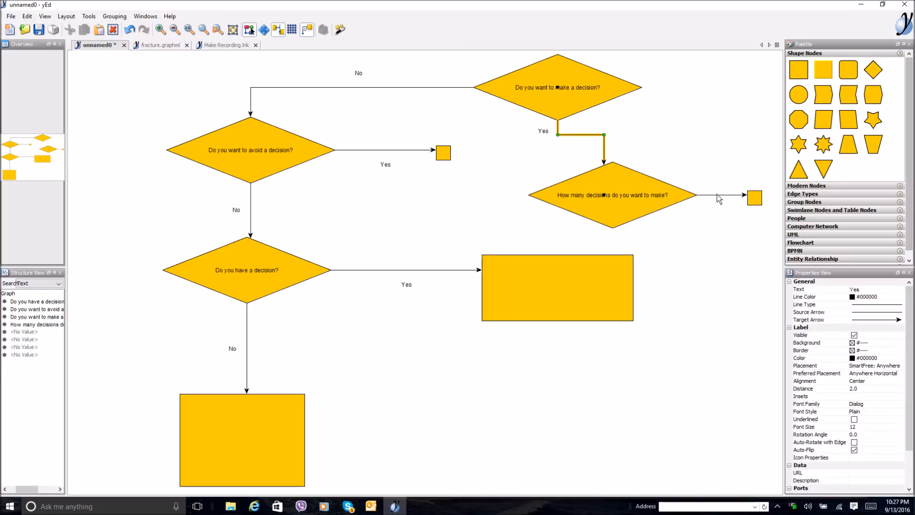
- Label the arrow from the "How many decisions" diamond to the small square on its right "More than 1 decision"
{"action": "left_click", "coordinate": [716, 194]}
{"action": "left_click", "coordinate": [860, 288]}
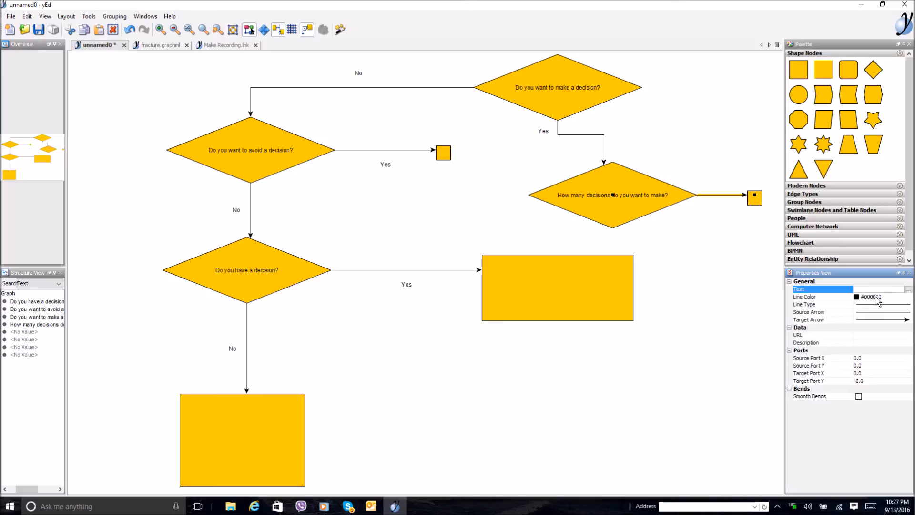
{"action": "type", "text": "More than "}
{"action": "type", "text": "1 dl"}
{"action": "type", "text": "ecision"}
{"action": "key", "text": "Return"}
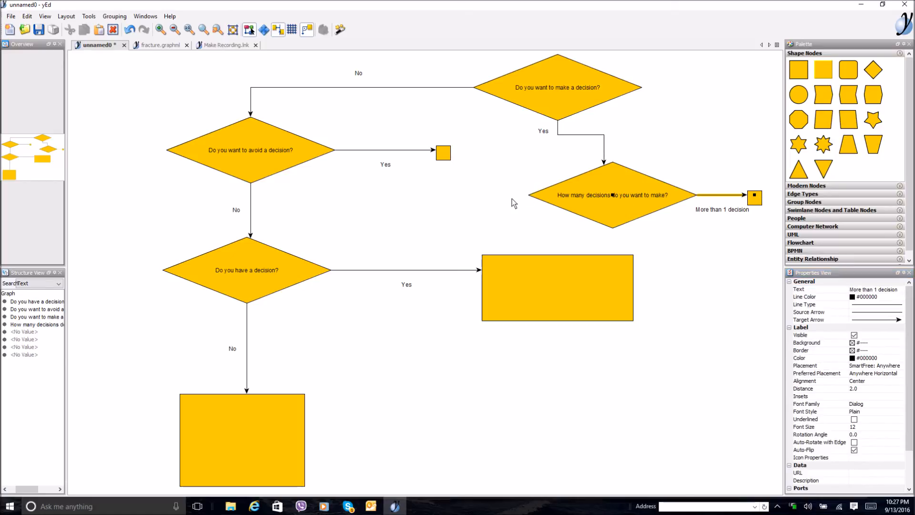
- Add a small square to the left of the "How many decisions" diamond, linked from it by an arrow labelled "less than one decision"
{"action": "left_click_drag", "start_coordinate": [814, 69], "coordinate": [453, 195]}
{"action": "left_click_drag", "start_coordinate": [567, 195], "coordinate": [454, 195]}
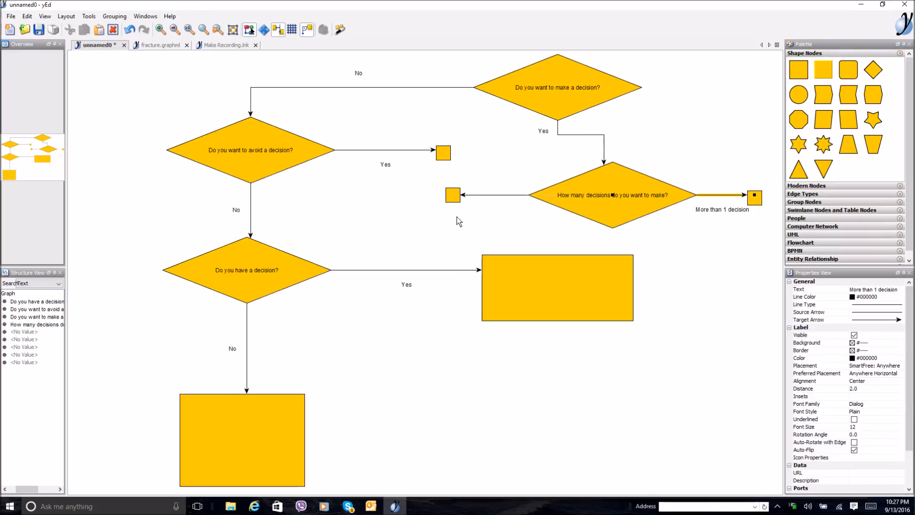
{"action": "left_click", "coordinate": [500, 195]}
{"action": "left_click", "coordinate": [865, 289]}
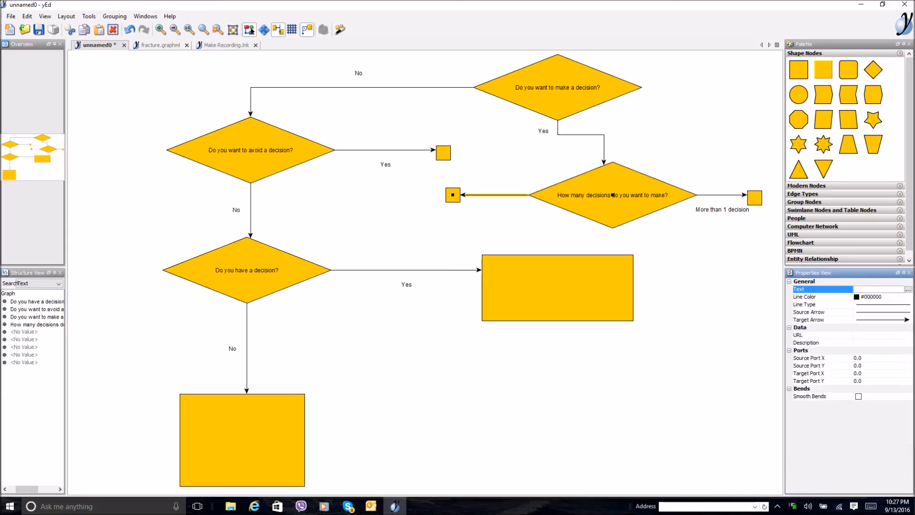
{"action": "type", "text": "Less than one decision"}
{"action": "key", "text": "Return"}
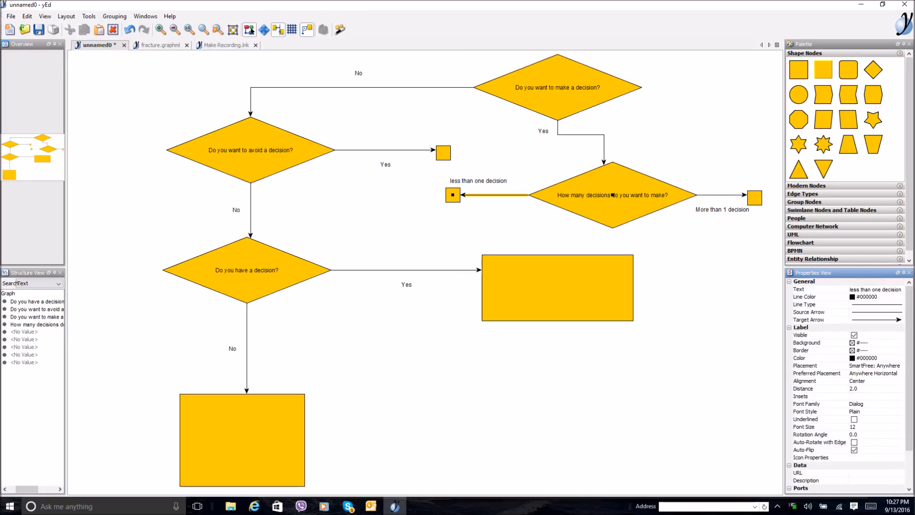
- Move the "less than one decision" square farther left and back toward the diamond to see its arrow follow
{"action": "left_click_drag", "start_coordinate": [455, 193], "coordinate": [396, 204]}
{"action": "left_click", "coordinate": [457, 192]}
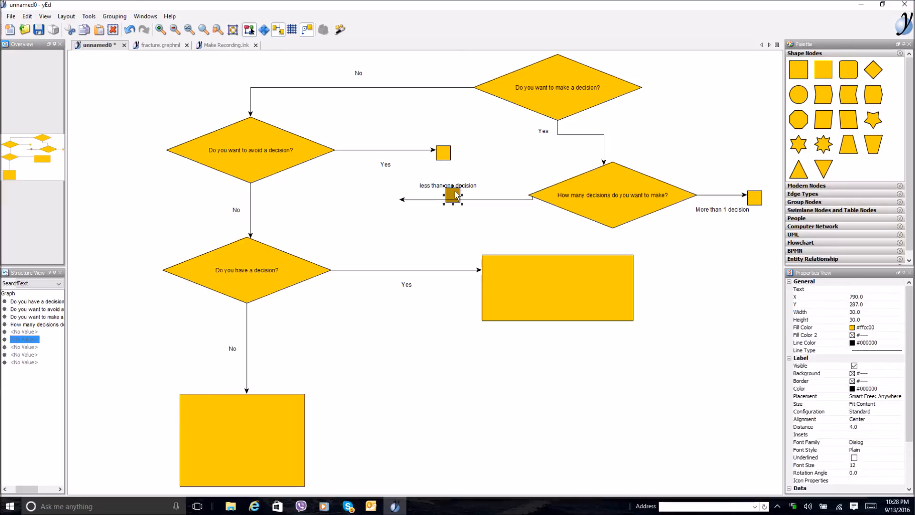
{"action": "mouse_move", "coordinate": [457, 192]}
{"action": "left_mouse_down"}
{"action": "mouse_move", "coordinate": [372, 201]}
{"action": "mouse_move", "coordinate": [475, 196]}
{"action": "left_mouse_up"}
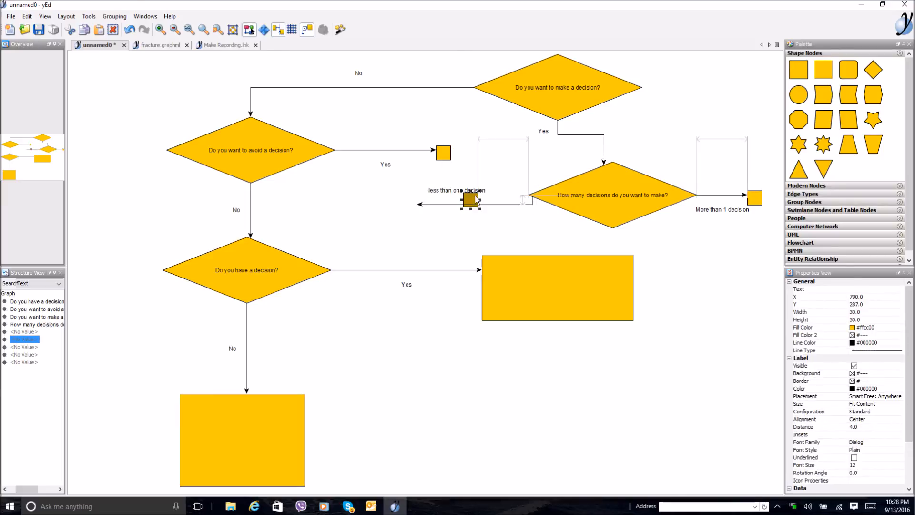
{"action": "left_click", "coordinate": [430, 204]}
{"action": "left_click_drag", "start_coordinate": [416, 204], "coordinate": [471, 200]}
{"action": "left_click", "coordinate": [502, 213]}
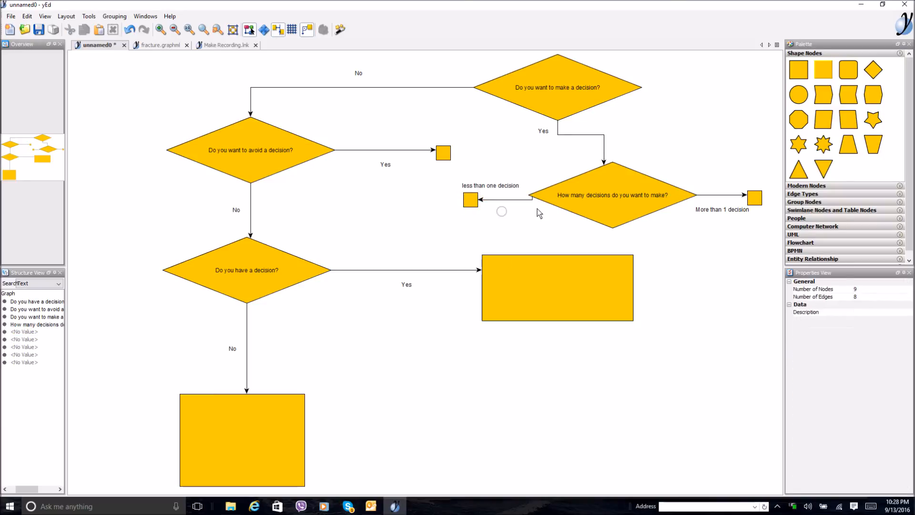
- Move the "less than one decision" square farther left of the diamond, to about X 666, Y 297
{"action": "left_click_drag", "start_coordinate": [468, 201], "coordinate": [456, 228]}
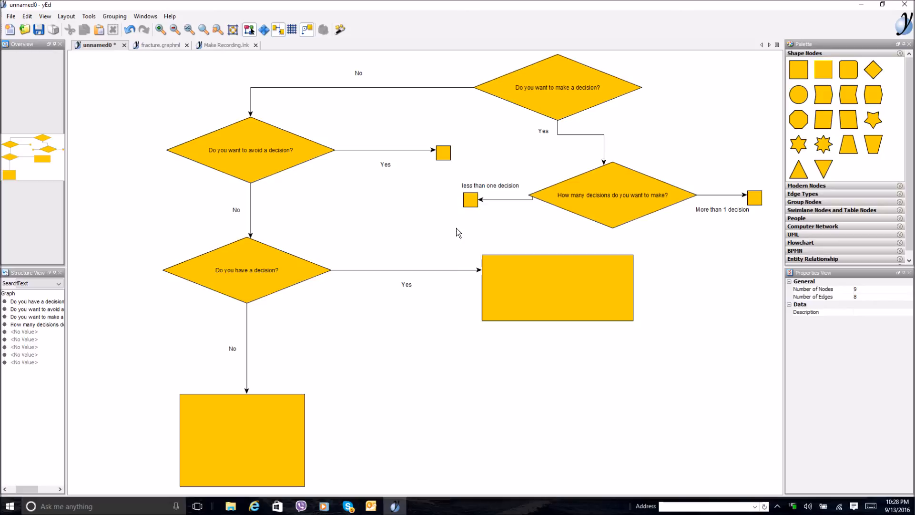
{"action": "left_click", "coordinate": [472, 201]}
{"action": "left_click_drag", "start_coordinate": [472, 202], "coordinate": [395, 202]}
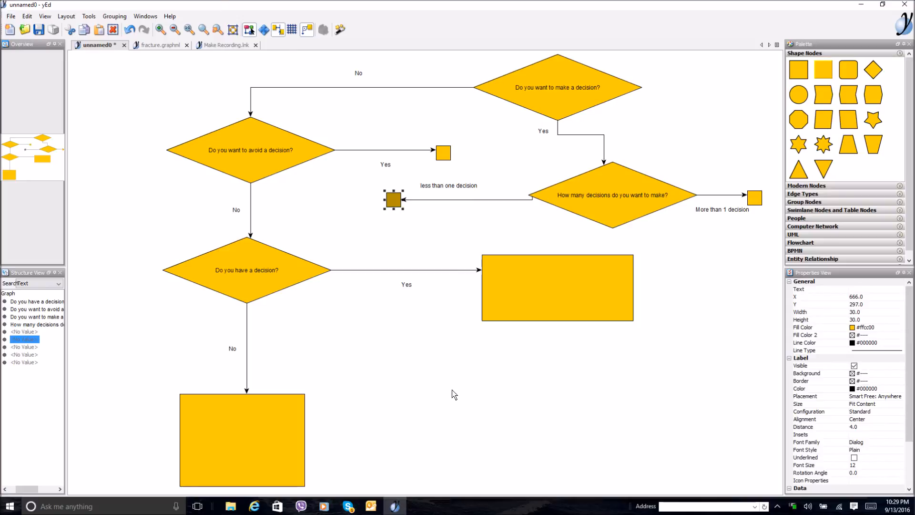
{"action": "left_click", "coordinate": [777, 506]}
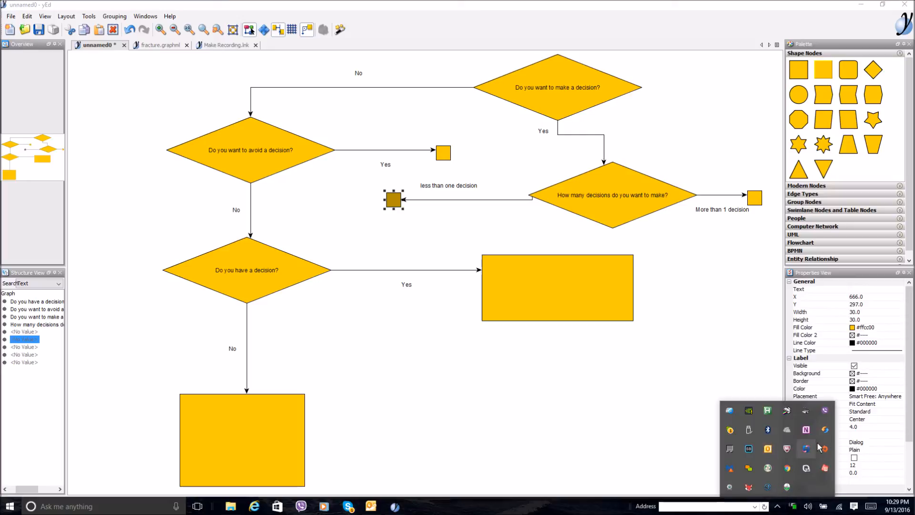
{"action": "left_click", "coordinate": [824, 470]}
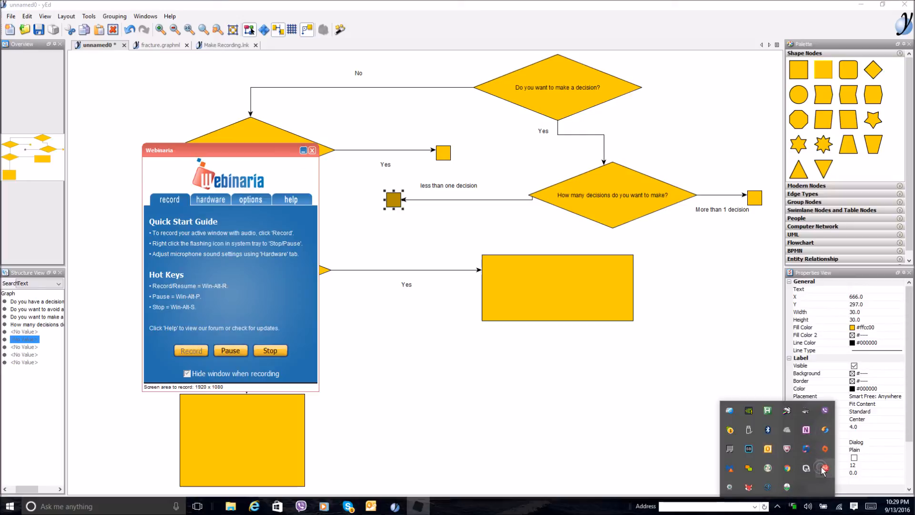